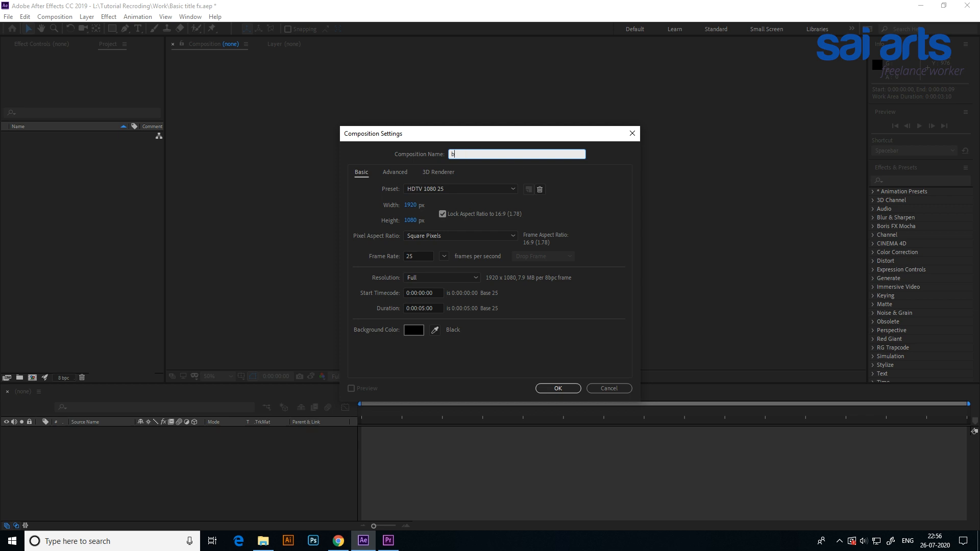
Name the new composition "basic title fx" and create it with the preset settings.
{"action": "type", "text": "asic"}
{"action": "type", "text": "title f"}
{"action": "left_click", "coordinate": [551, 390]}
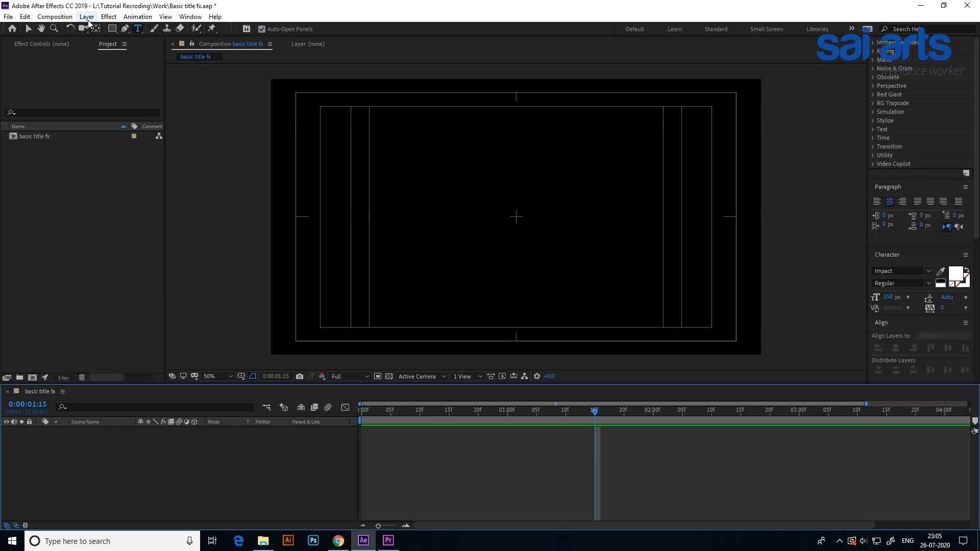
Add a text layer reading "saiarts" to the composition and finish the text entry.
{"action": "left_click", "coordinate": [86, 17]}
{"action": "mouse_move", "coordinate": [100, 29]}
{"action": "left_click", "coordinate": [264, 28]}
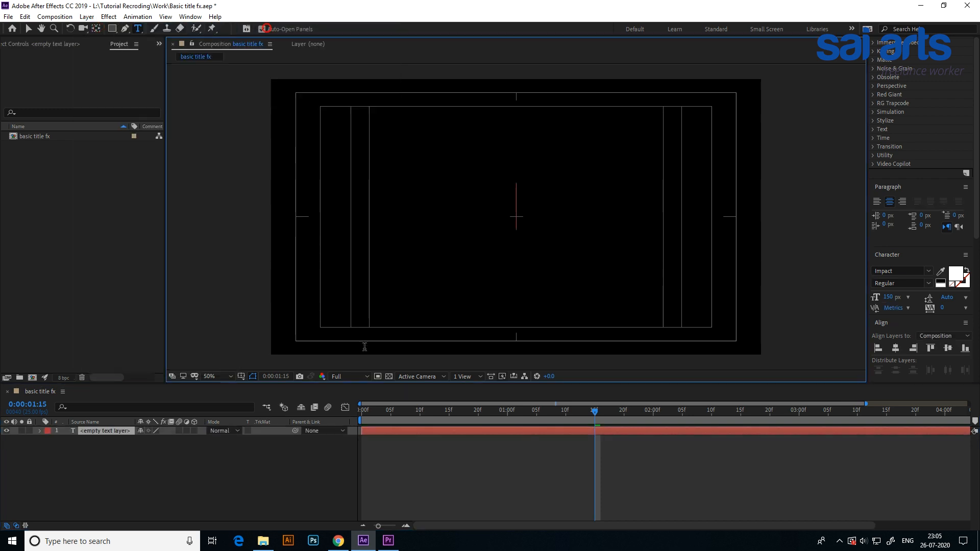
{"action": "type", "text": "sai"}
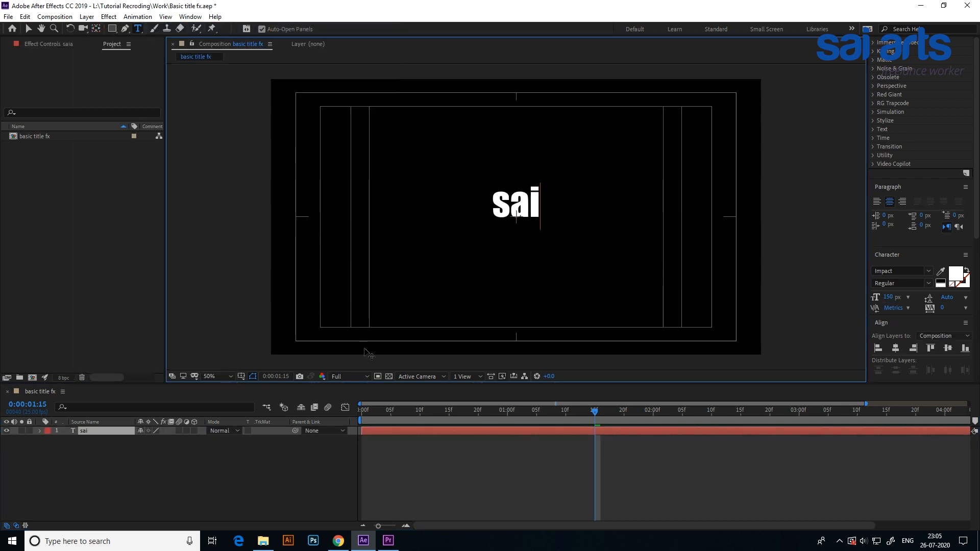
{"action": "type", "text": "arts"}
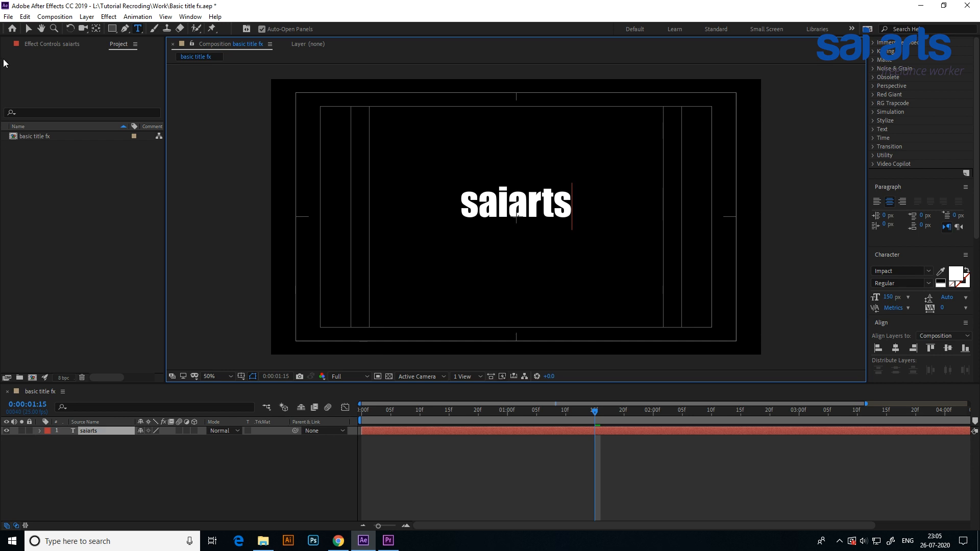
{"action": "left_click", "coordinate": [28, 29]}
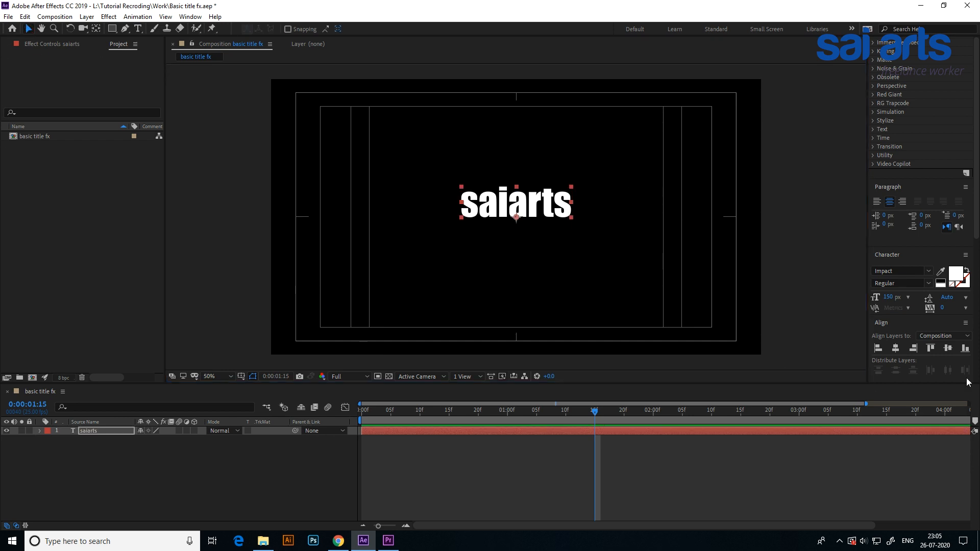
Center the saiarts text horizontally and vertically in the composition.
{"action": "left_click", "coordinate": [894, 348]}
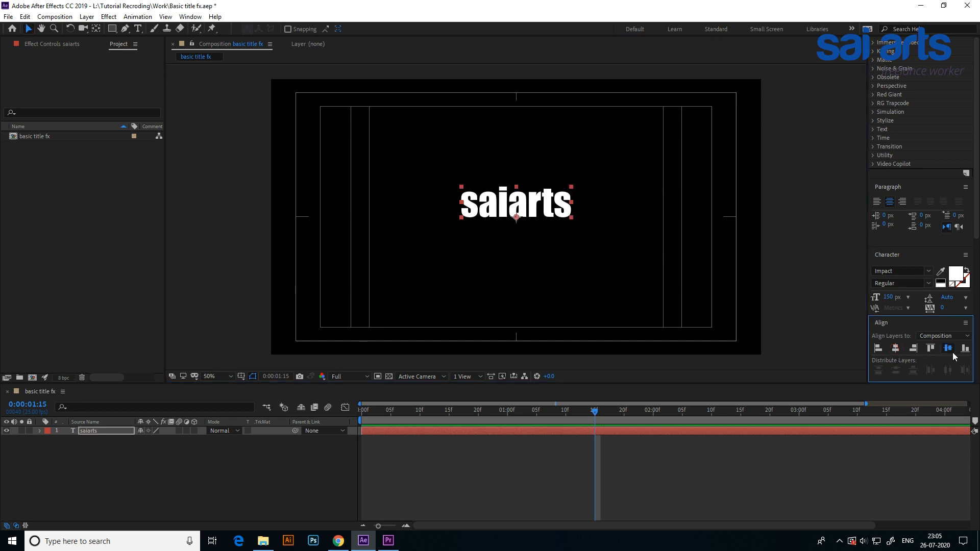
{"action": "left_click", "coordinate": [951, 351]}
{"action": "left_click", "coordinate": [190, 16]}
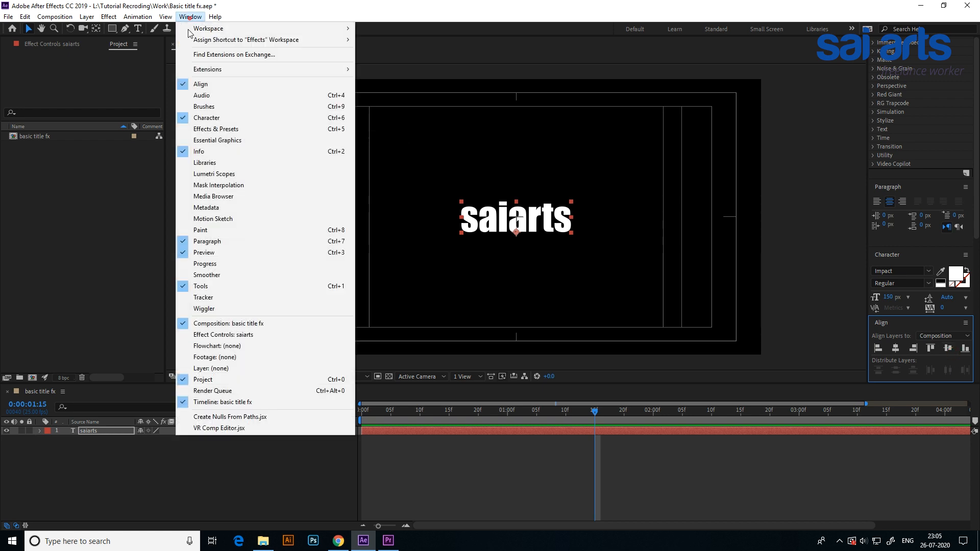
{"action": "left_click", "coordinate": [212, 87]}
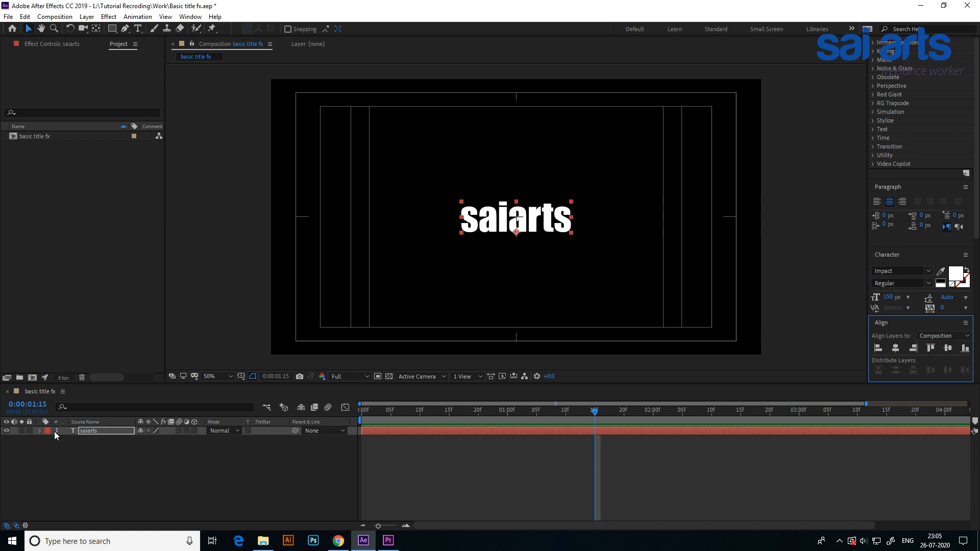
Try out the text layer's scale and opacity values, and undo the changes together with the centering.
{"action": "left_click", "coordinate": [39, 431]}
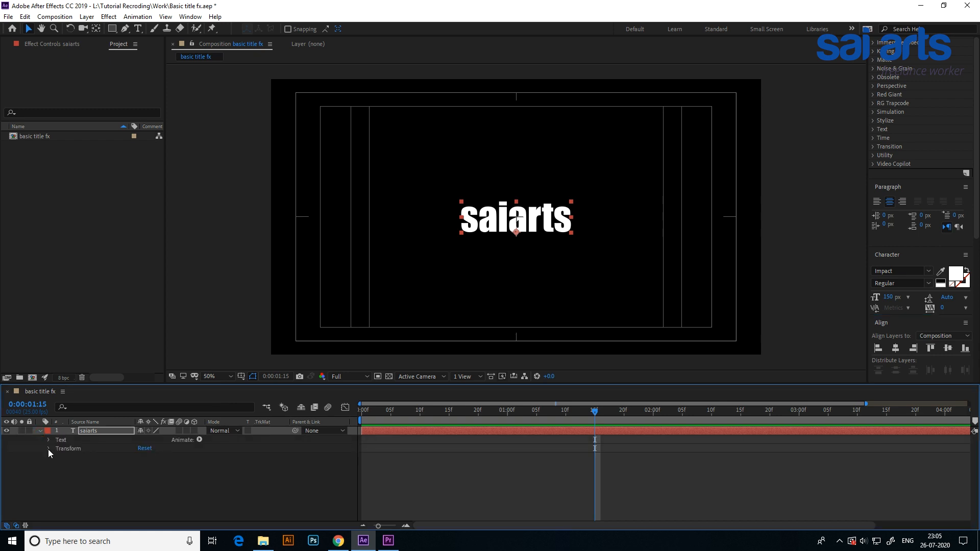
{"action": "left_click", "coordinate": [49, 449]}
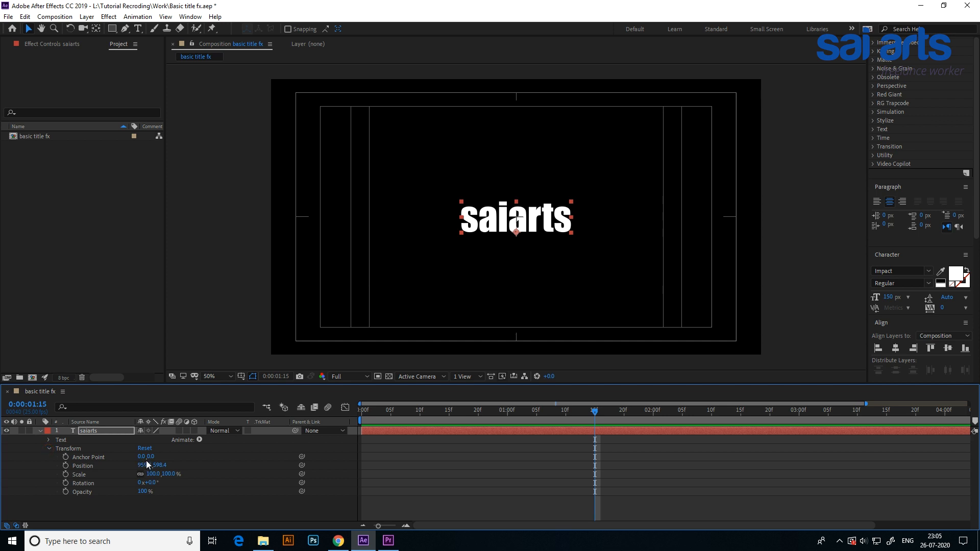
{"action": "mouse_move", "coordinate": [152, 474]}
{"action": "left_mouse_down"}
{"action": "mouse_move", "coordinate": [169, 474]}
{"action": "mouse_move", "coordinate": [143, 493]}
{"action": "mouse_move", "coordinate": [156, 493]}
{"action": "left_mouse_up"}
{"action": "key", "text": "ctrl+z"}
{"action": "key", "text": "ctrl+z"}
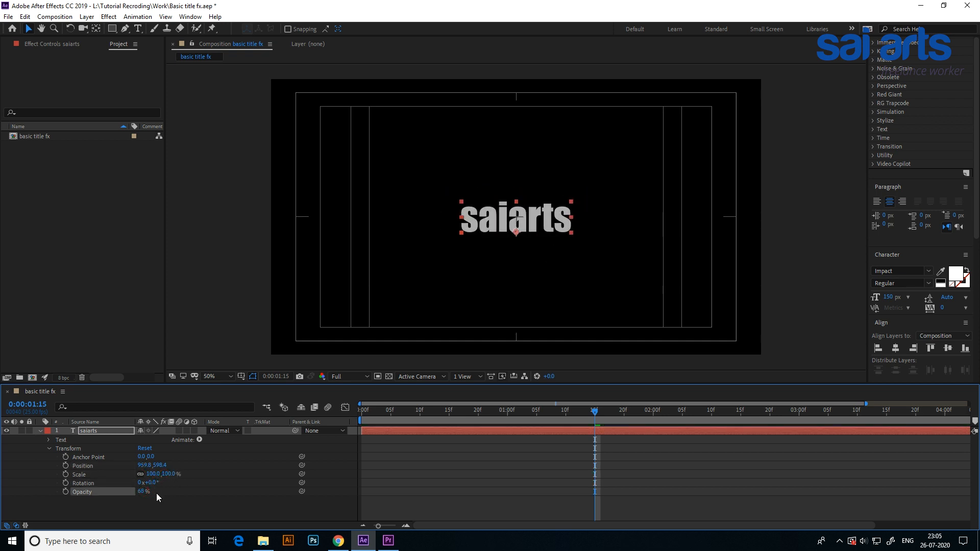
{"action": "key", "text": "ctrl+z"}
{"action": "key", "text": "ctrl+z"}
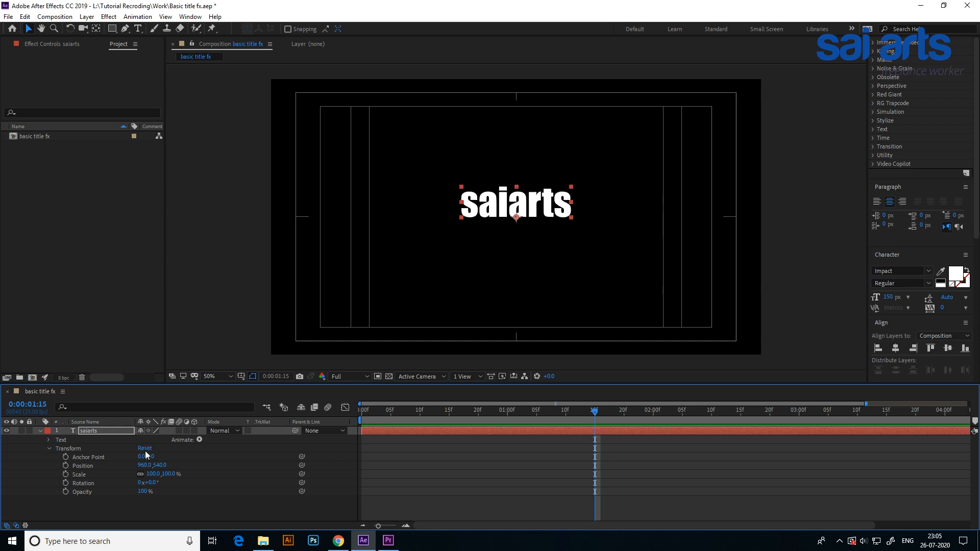
Re-center the text horizontally and vertically in the composition and turn it into a 3D layer.
{"action": "left_click", "coordinate": [896, 348]}
{"action": "left_click", "coordinate": [947, 349]}
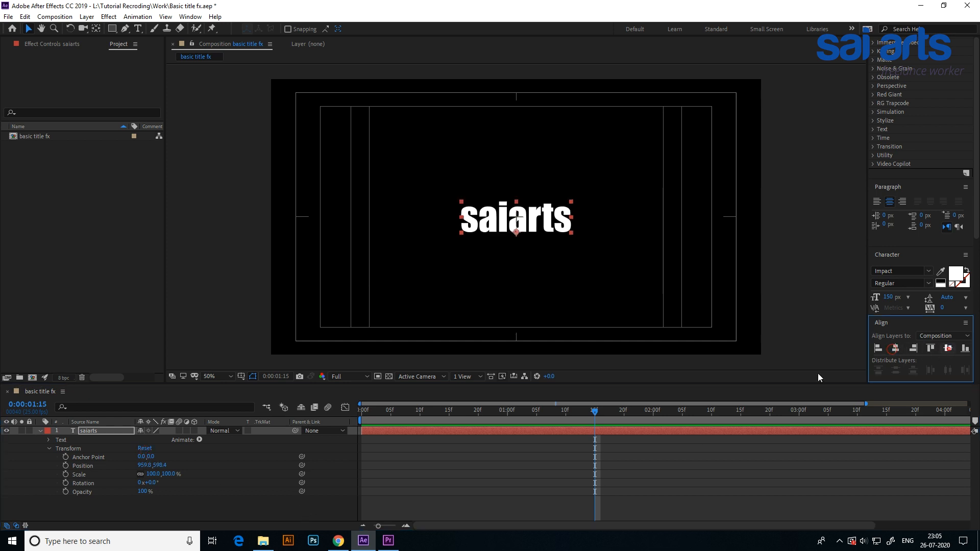
{"action": "left_click", "coordinate": [41, 431]}
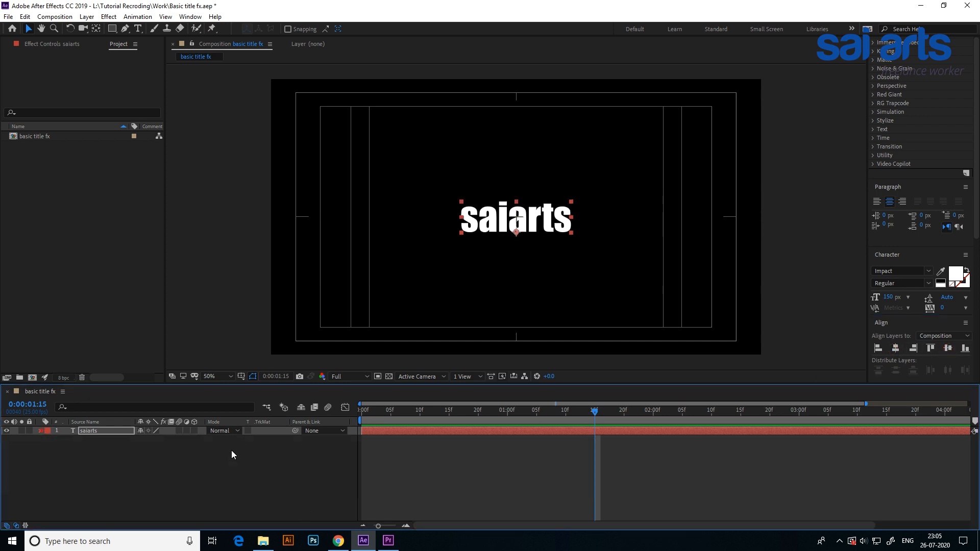
{"action": "left_click", "coordinate": [194, 431]}
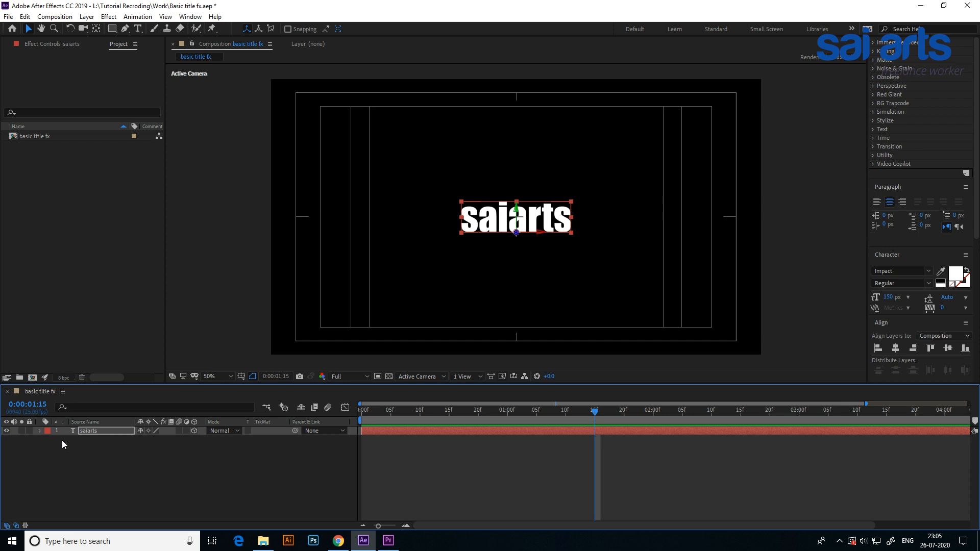
Reveal the layer's Position and Opacity, and keyframe Position at 0:00:00:00 with Z at about -2696.
{"action": "key", "text": "p"}
{"action": "key", "text": "t"}
{"action": "key", "text": "shift+p"}
{"action": "left_click_drag", "start_coordinate": [591, 409], "coordinate": [299, 414]}
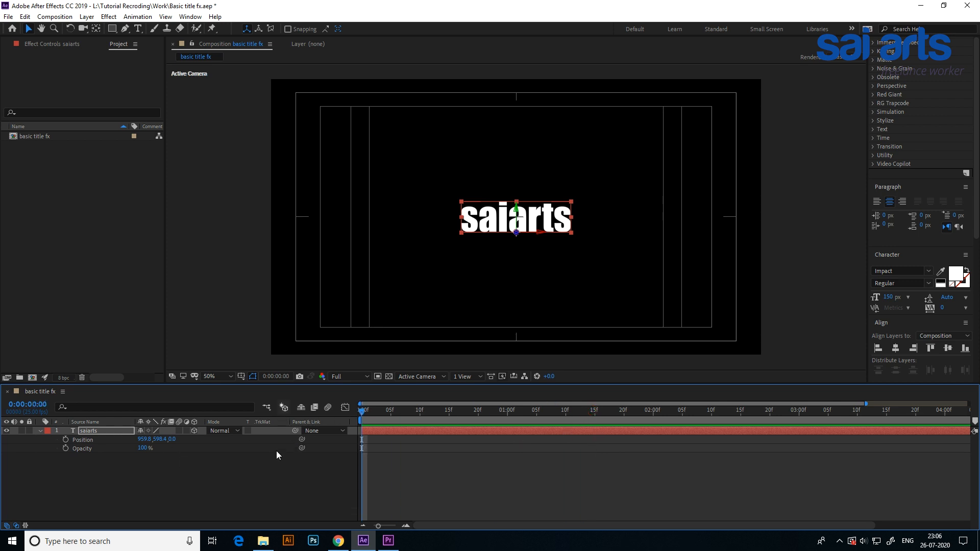
{"action": "left_click", "coordinate": [65, 440]}
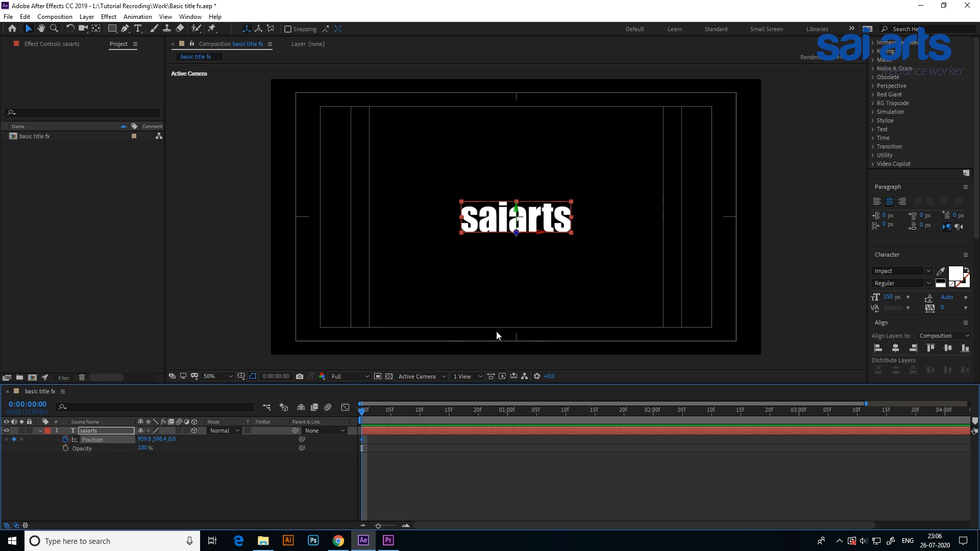
{"action": "left_click_drag", "start_coordinate": [517, 237], "coordinate": [541, 432]}
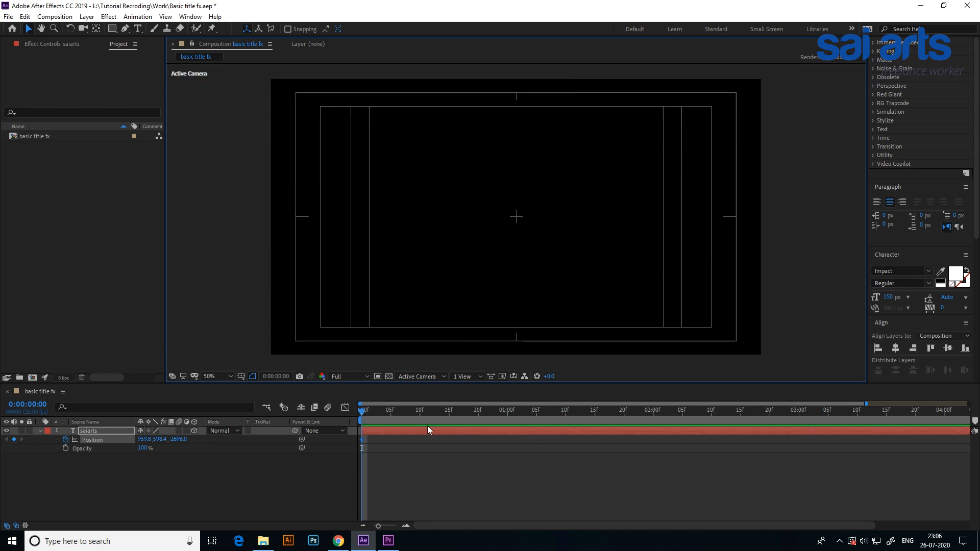
Set the text's Z position to 0 at 0:00:00:10.
{"action": "left_click_drag", "start_coordinate": [365, 415], "coordinate": [419, 418]}
{"action": "left_click", "coordinate": [179, 439]}
{"action": "type", "text": "0"}
{"action": "key", "text": "Return"}
Add a holding Position keyframe at 0:00:01:00 and push the text away along Z at 0:00:01:10.
{"action": "left_click_drag", "start_coordinate": [423, 410], "coordinate": [511, 442]}
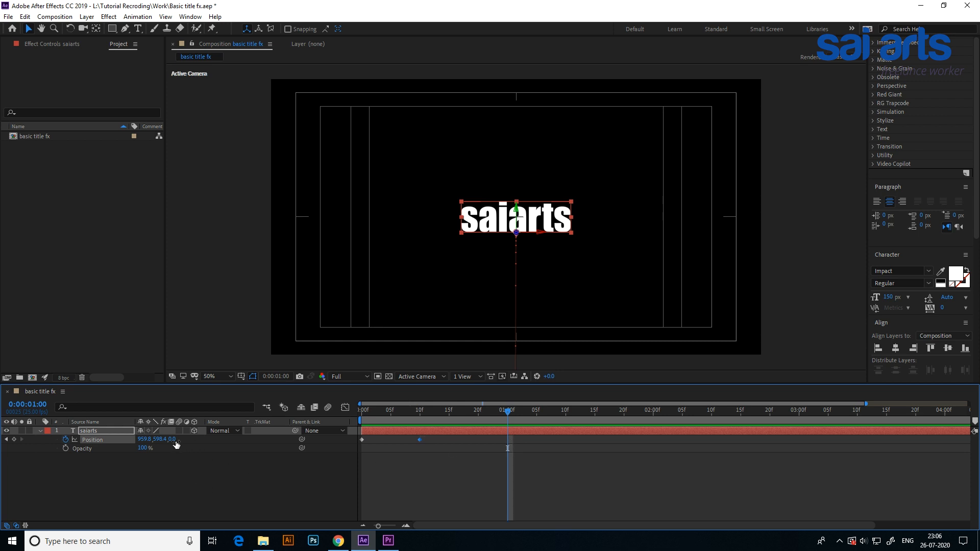
{"action": "left_click", "coordinate": [14, 440]}
{"action": "left_click_drag", "start_coordinate": [507, 415], "coordinate": [565, 416]}
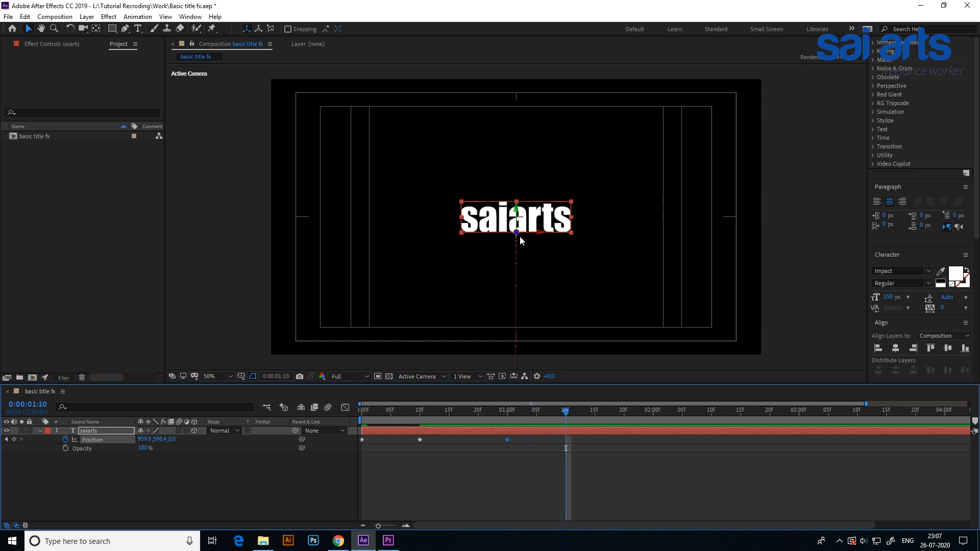
{"action": "left_click_drag", "start_coordinate": [516, 232], "coordinate": [548, 1]}
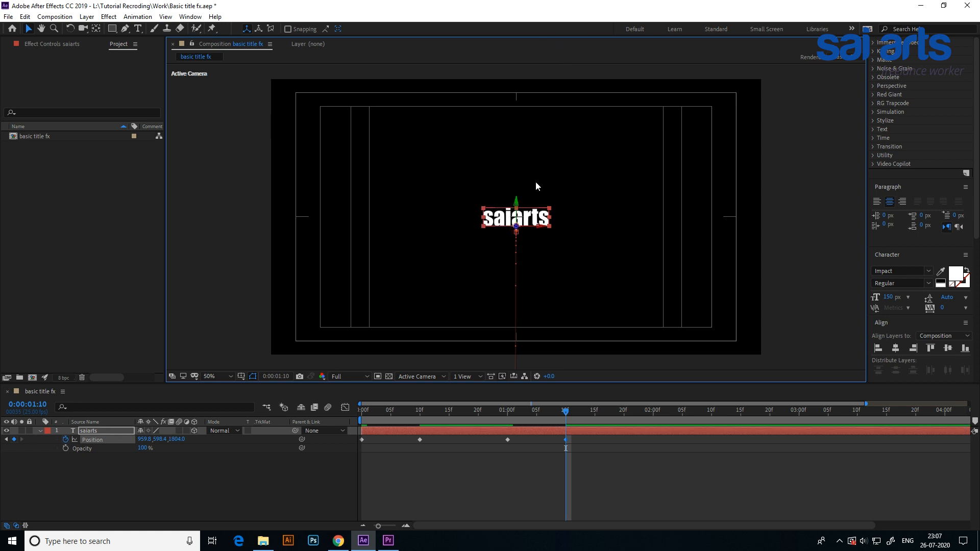
{"action": "left_click_drag", "start_coordinate": [515, 226], "coordinate": [513, 107]}
Adjust the Z position at the 0:00:01:00 keyframe to about 790, previewing the animation from the start.
{"action": "left_click_drag", "start_coordinate": [566, 411], "coordinate": [226, 413]}
{"action": "key", "text": "space"}
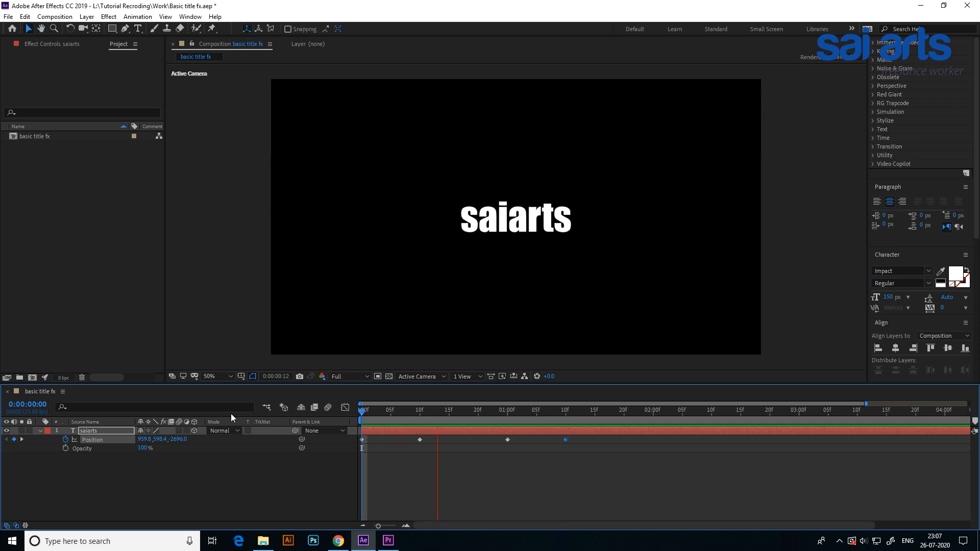
{"action": "left_click_drag", "start_coordinate": [660, 411], "coordinate": [509, 419]}
{"action": "left_click_drag", "start_coordinate": [173, 439], "coordinate": [329, 439]}
{"action": "key", "text": "space"}
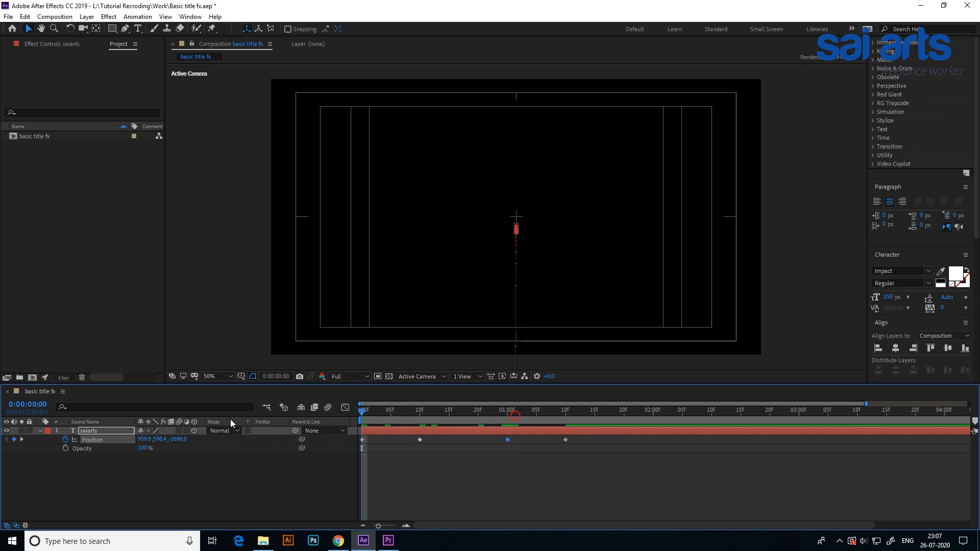
{"action": "left_click_drag", "start_coordinate": [369, 416], "coordinate": [507, 415]}
{"action": "left_click_drag", "start_coordinate": [179, 440], "coordinate": [180, 439]}
{"action": "left_click_drag", "start_coordinate": [512, 412], "coordinate": [185, 413]}
{"action": "key", "text": "space"}
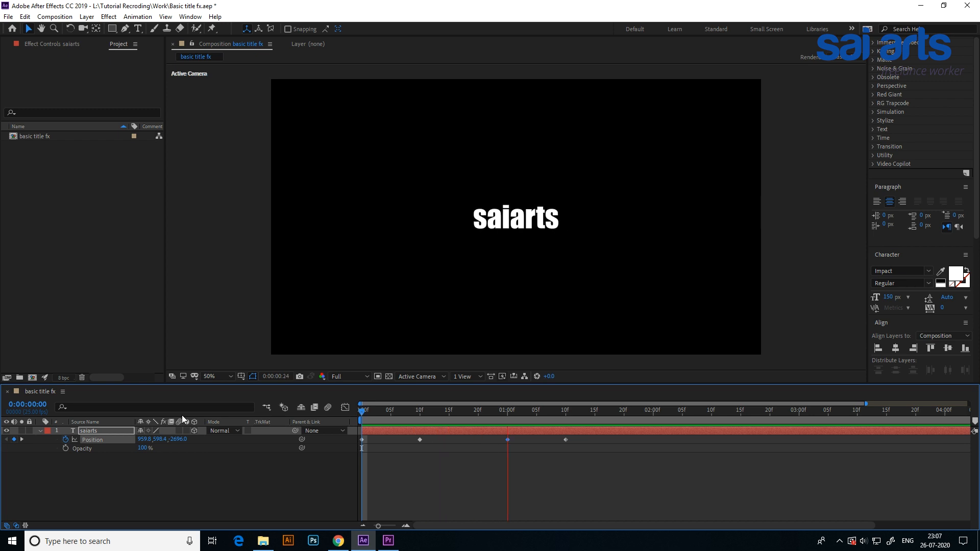
{"action": "left_click", "coordinate": [500, 415]}
{"action": "left_click_drag", "start_coordinate": [500, 415], "coordinate": [257, 409]}
{"action": "key", "text": "space"}
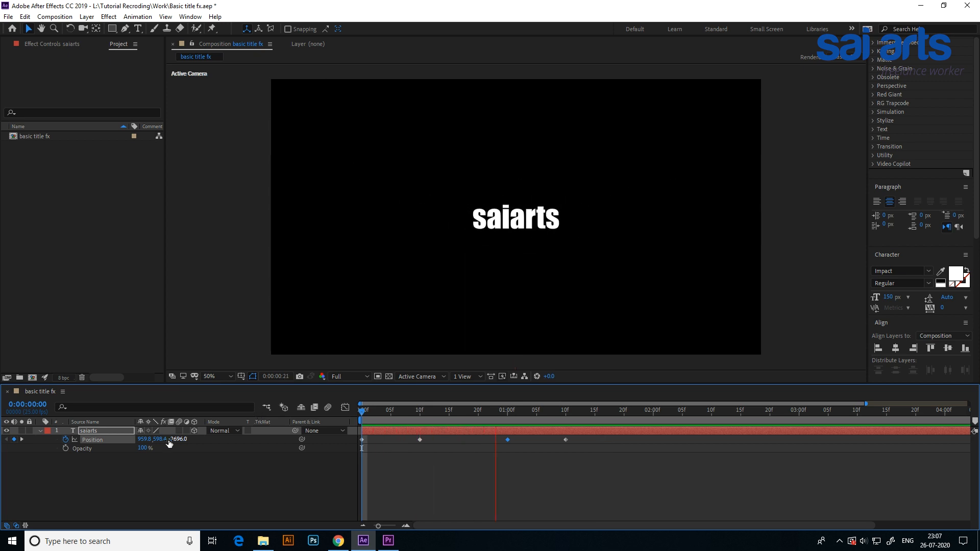
Increase the Z position at the 0:00:01:10 keyframe to about 2697 and preview the animation.
{"action": "key", "text": "space"}
{"action": "mouse_move", "coordinate": [582, 411]}
{"action": "left_mouse_down"}
{"action": "mouse_move", "coordinate": [518, 416]}
{"action": "mouse_move", "coordinate": [565, 421]}
{"action": "left_mouse_up"}
{"action": "left_click_drag", "start_coordinate": [176, 441], "coordinate": [540, 421]}
{"action": "key", "text": "space"}
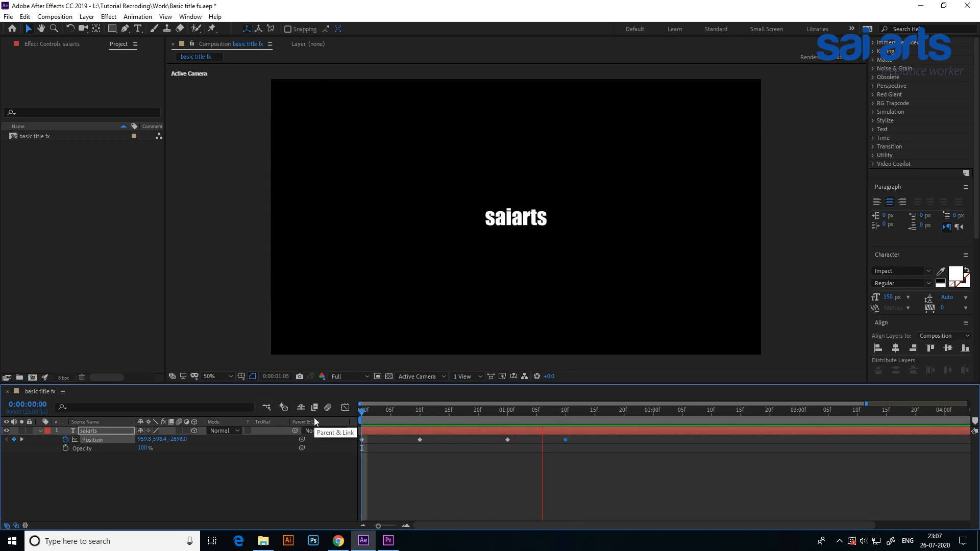
{"action": "key", "text": "space"}
Trim the end of the saiarts layer to 0:00:01:11.
{"action": "left_click_drag", "start_coordinate": [367, 413], "coordinate": [572, 418]}
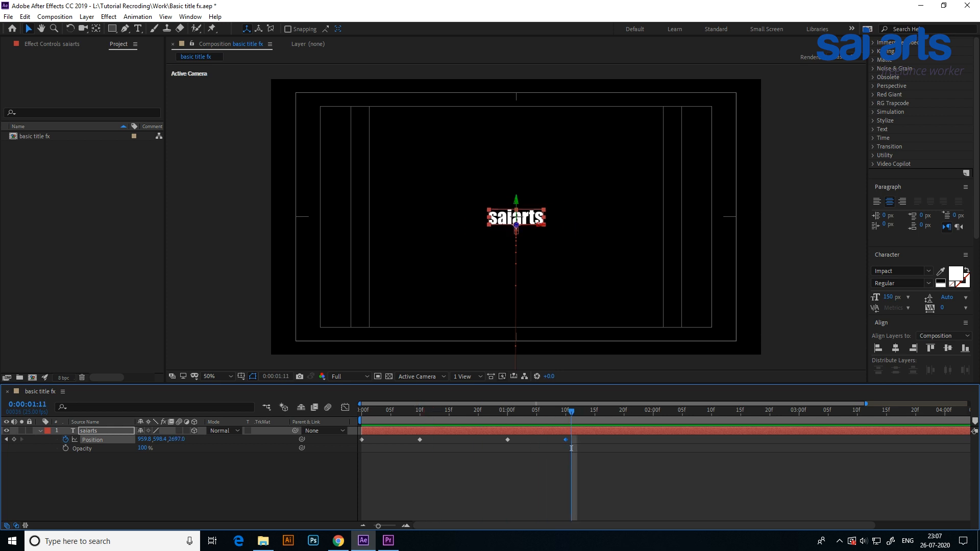
{"action": "left_click_drag", "start_coordinate": [378, 526], "coordinate": [368, 529]}
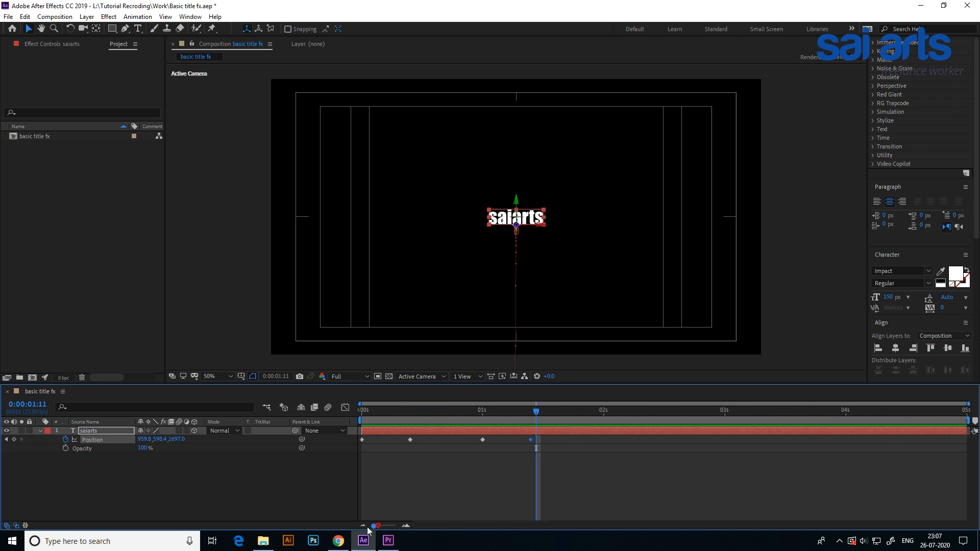
{"action": "left_click_drag", "start_coordinate": [967, 431], "coordinate": [481, 420]}
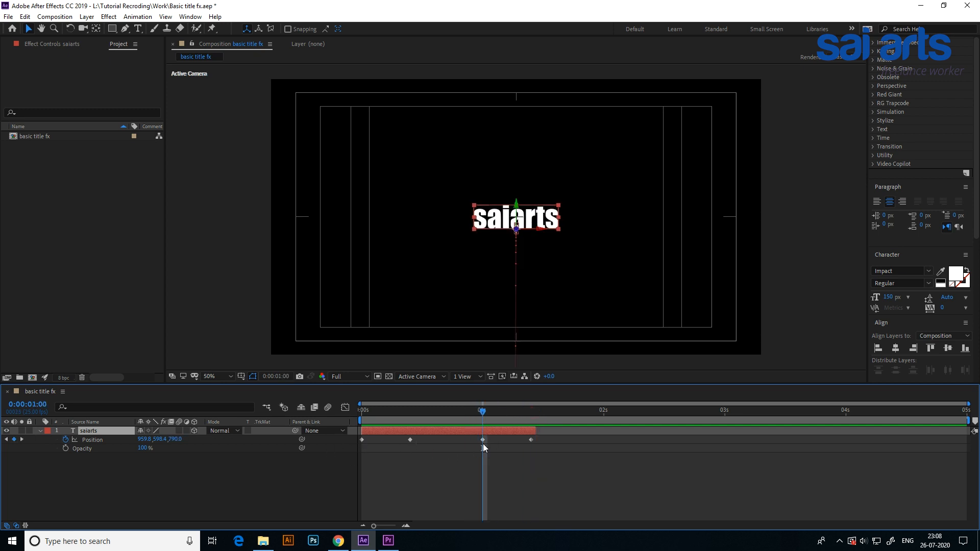
Keyframe the text's opacity at 100% at 0:00:01:00 and 0% at 0:00:01:08.
{"action": "left_click", "coordinate": [66, 449]}
{"action": "left_click_drag", "start_coordinate": [485, 410], "coordinate": [522, 415]}
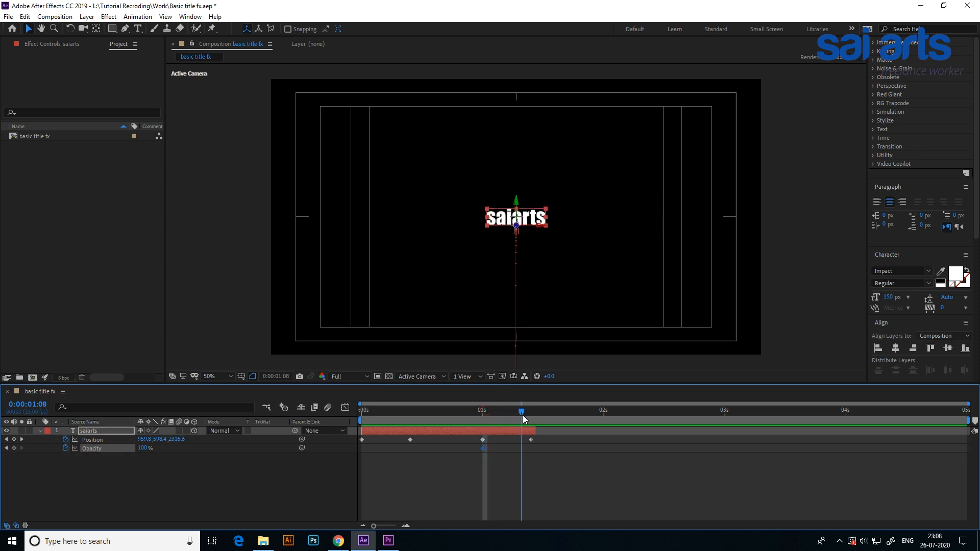
{"action": "left_click", "coordinate": [143, 448]}
{"action": "type", "text": "0"}
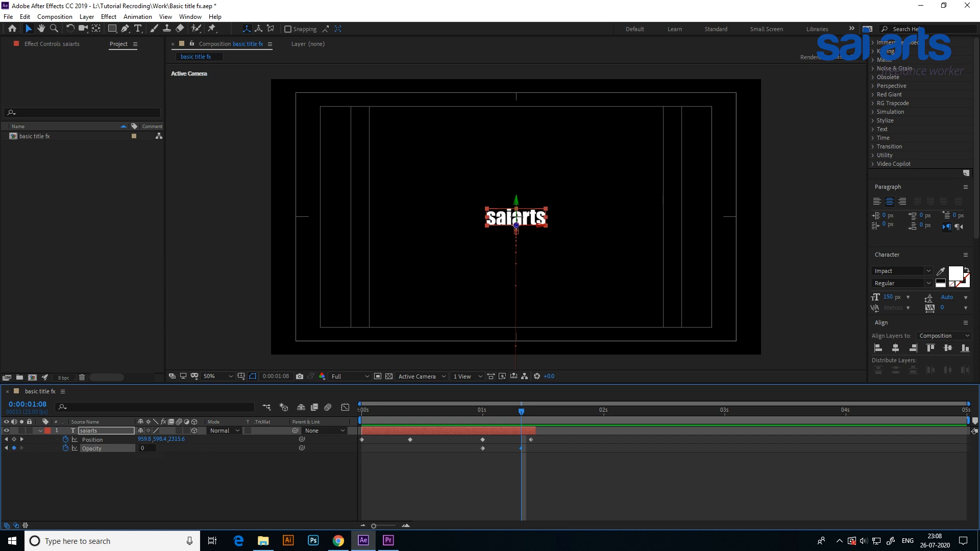
{"action": "key", "text": "Return"}
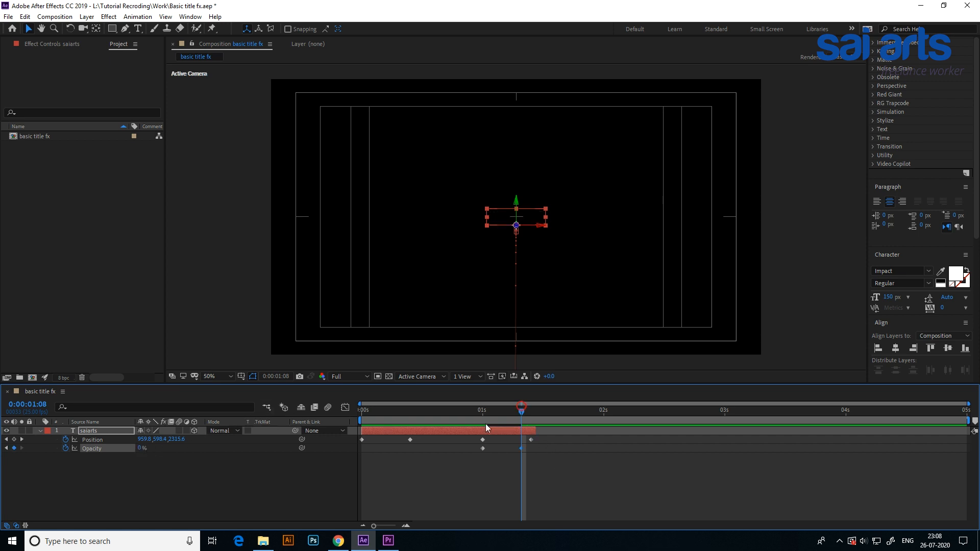
Preview the title animation from the start and return to the first frame.
{"action": "key", "text": "Home"}
{"action": "key", "text": "space"}
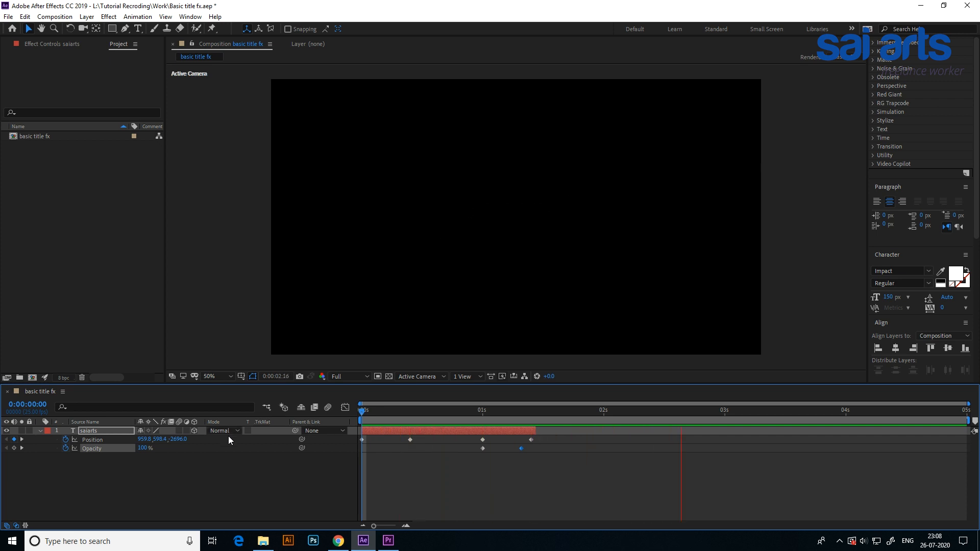
{"action": "key", "text": "space"}
{"action": "left_click_drag", "start_coordinate": [495, 415], "coordinate": [302, 428]}
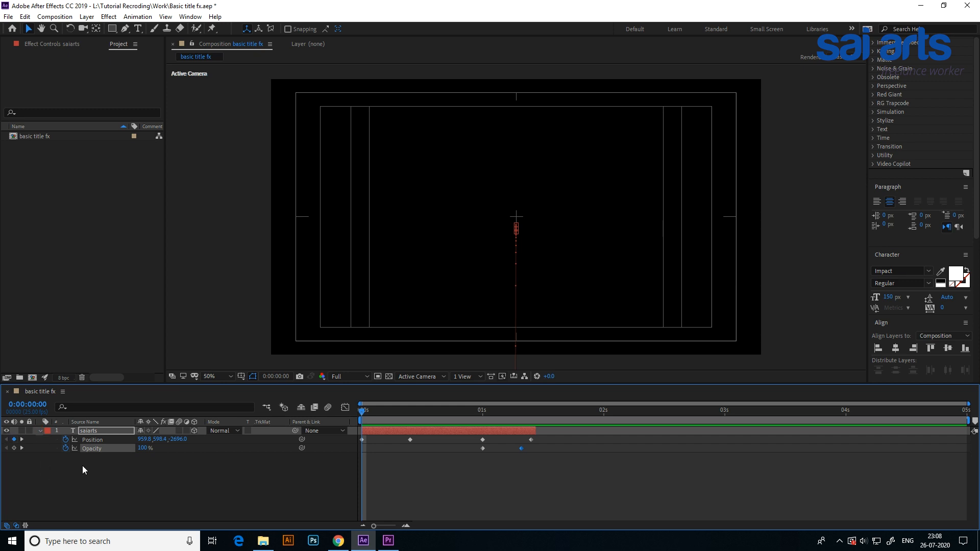
Duplicate the saiarts text layer, show the copy's Position keyframes and shift it to start at 0:00:01:00.
{"action": "left_click", "coordinate": [25, 16]}
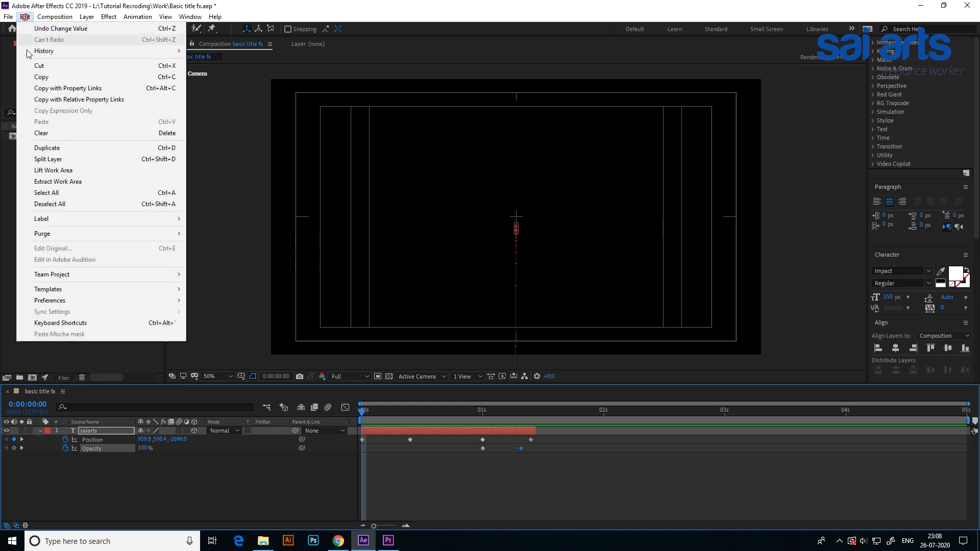
{"action": "left_click", "coordinate": [47, 148]}
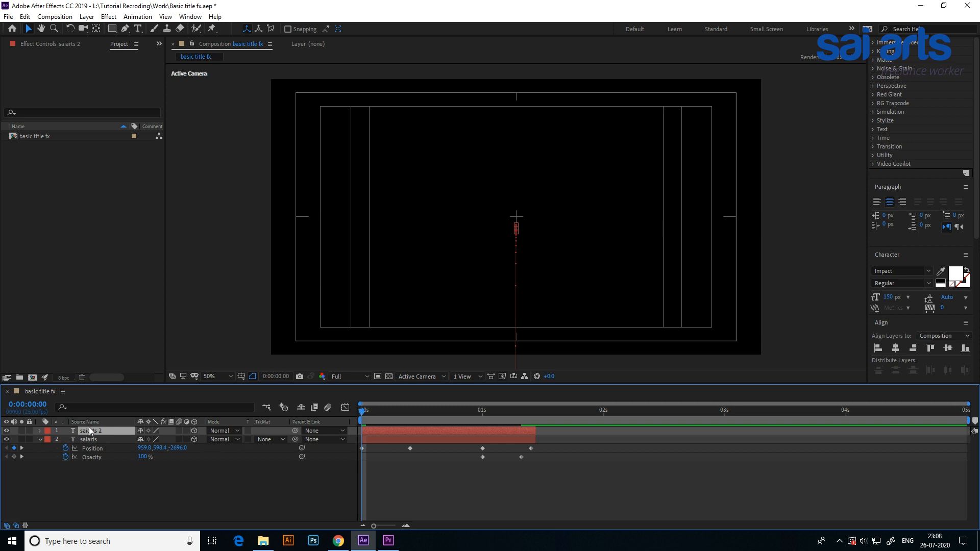
{"action": "key", "text": "p"}
{"action": "left_click_drag", "start_coordinate": [417, 431], "coordinate": [537, 438]}
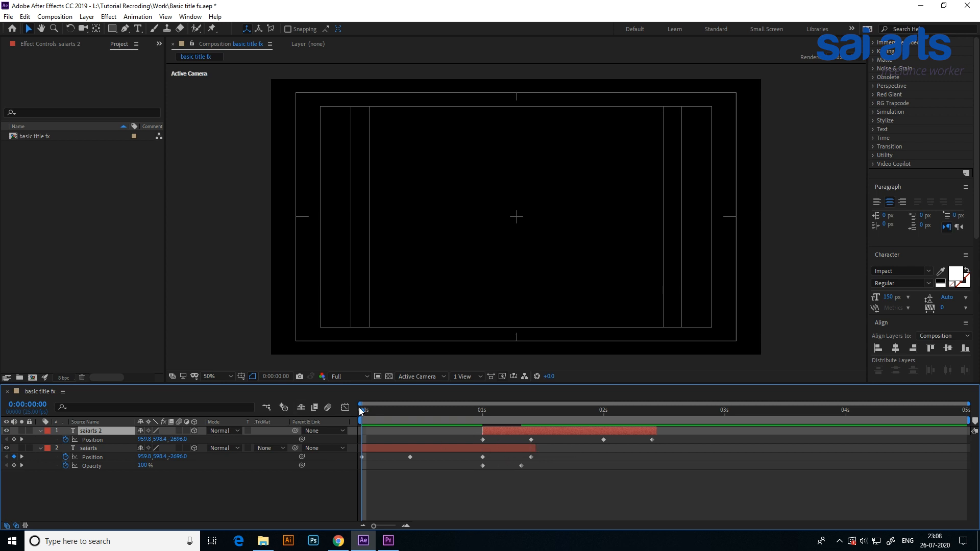
{"action": "left_click_drag", "start_coordinate": [367, 411], "coordinate": [571, 424]}
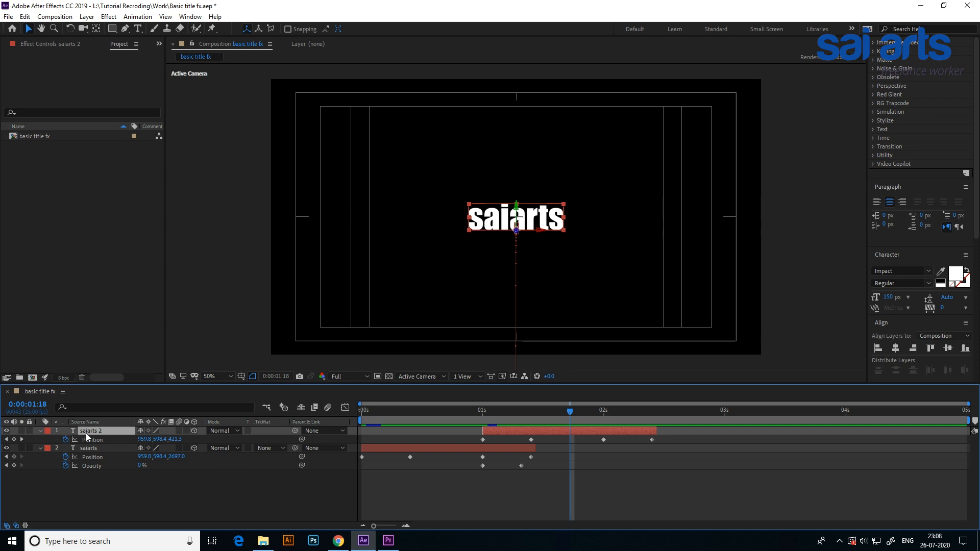
Duplicate the saiarts 2 layer and shift the new copy to start at 0:00:02:00, with its Position keyframes shown.
{"action": "key", "text": "ctrl+d"}
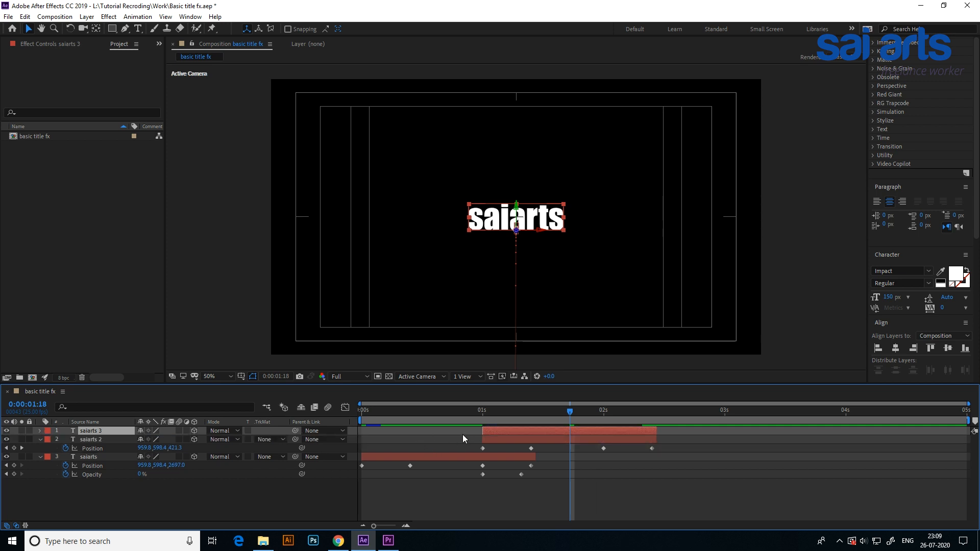
{"action": "key", "text": "p"}
{"action": "left_click_drag", "start_coordinate": [549, 429], "coordinate": [671, 426]}
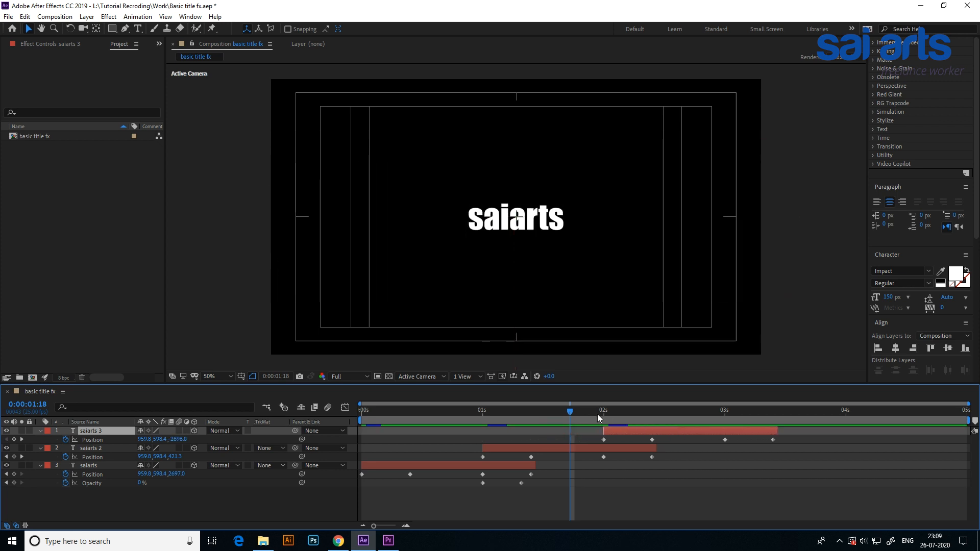
Replace the text of the saiarts 2 layer with "freelance".
{"action": "left_click_drag", "start_coordinate": [570, 413], "coordinate": [562, 443]}
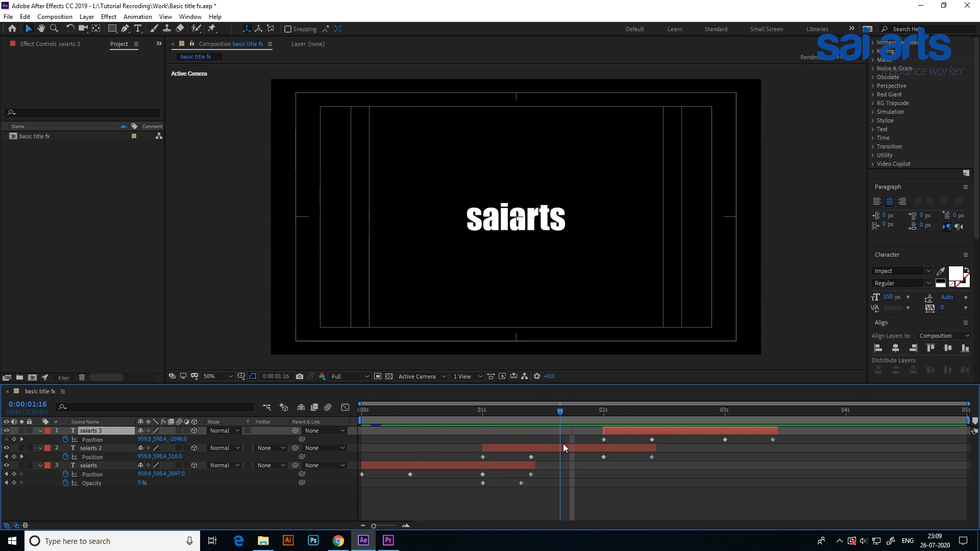
{"action": "left_click", "coordinate": [81, 447]}
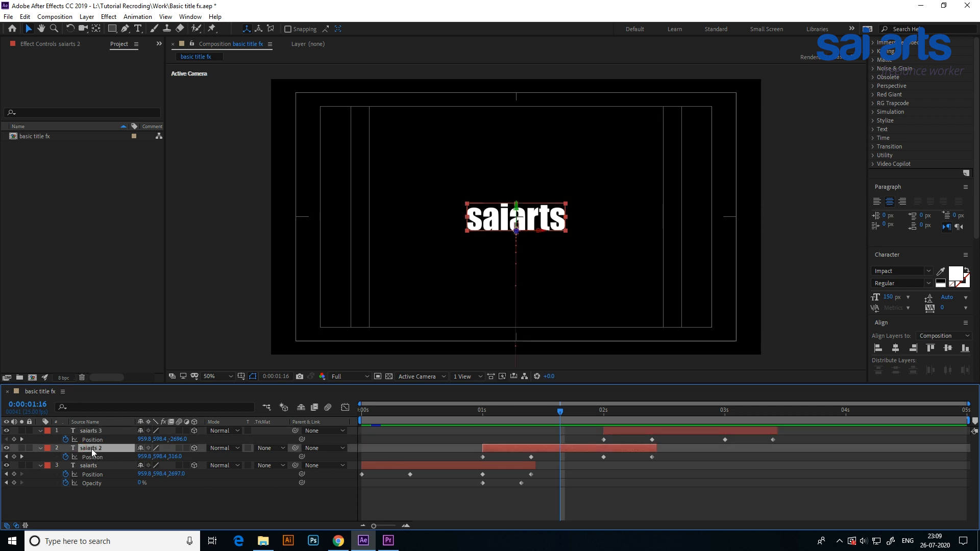
{"action": "double_click", "coordinate": [91, 449]}
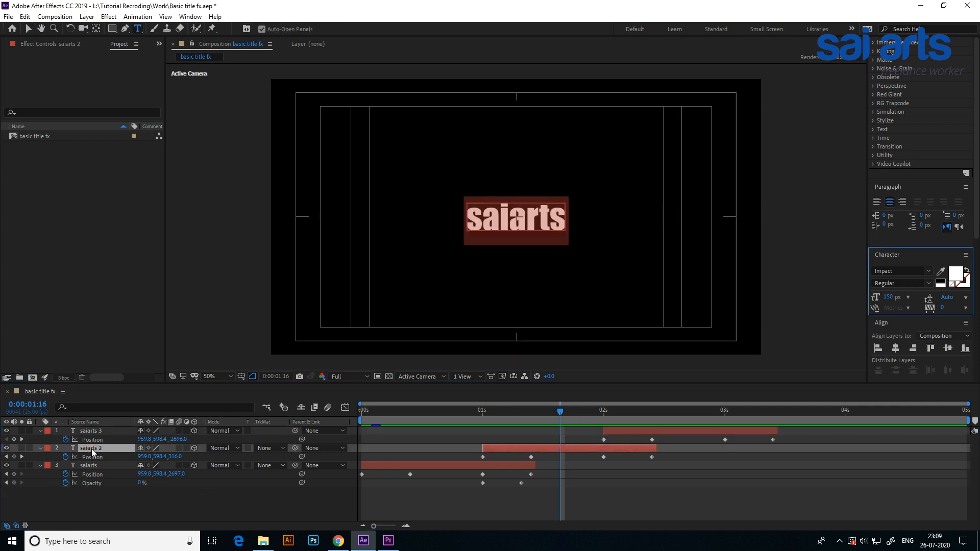
{"action": "type", "text": "free"}
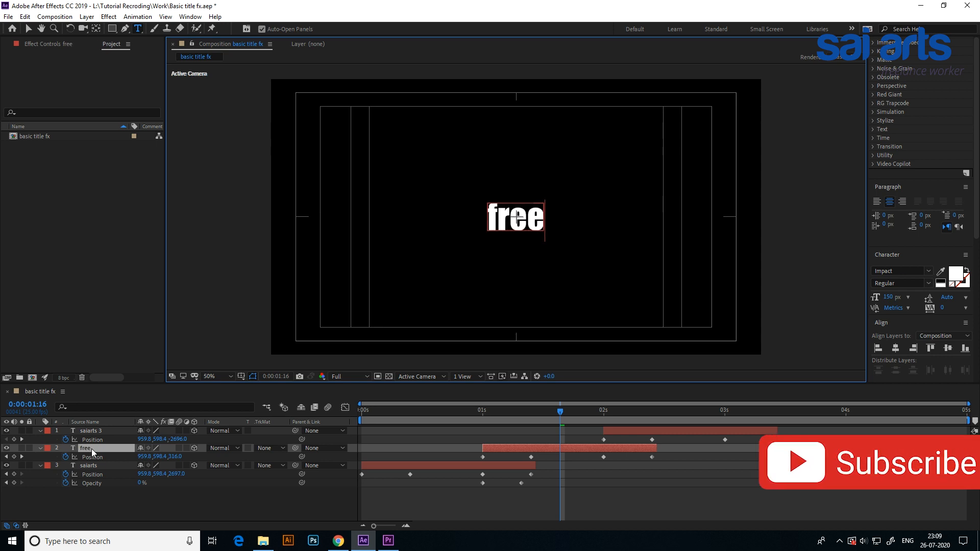
{"action": "type", "text": "lanc"}
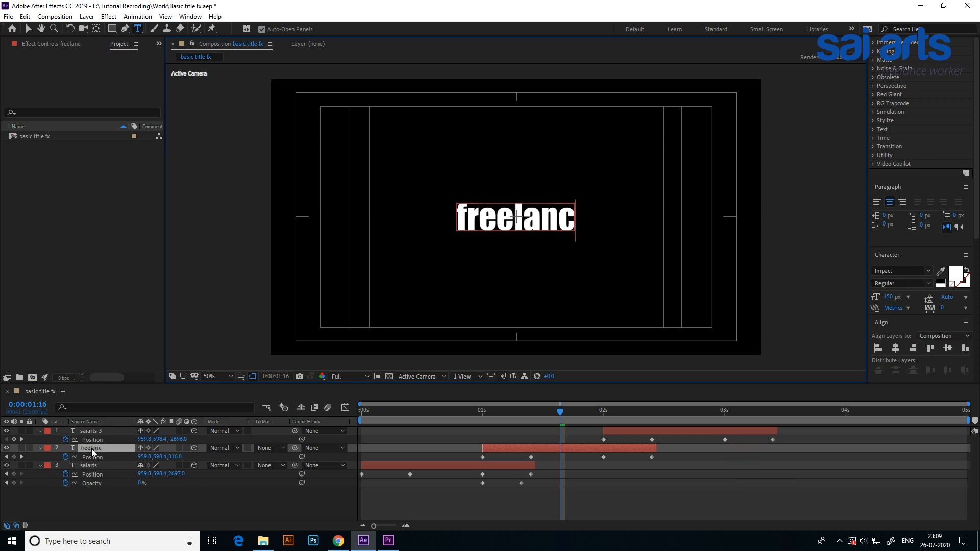
{"action": "type", "text": "e"}
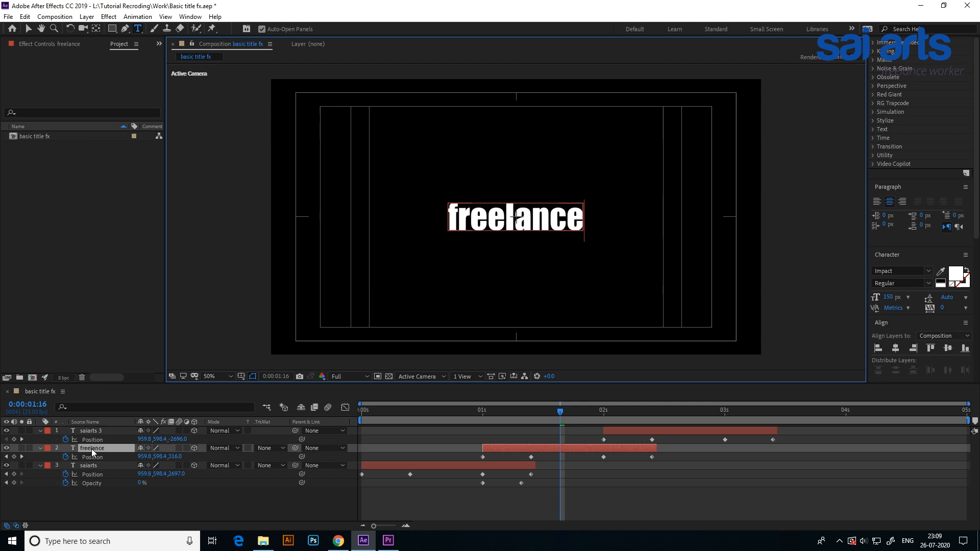
Go to 0:00:02:18 and replace the text of the saiarts 3 layer with "worker".
{"action": "left_click_drag", "start_coordinate": [561, 414], "coordinate": [692, 414]}
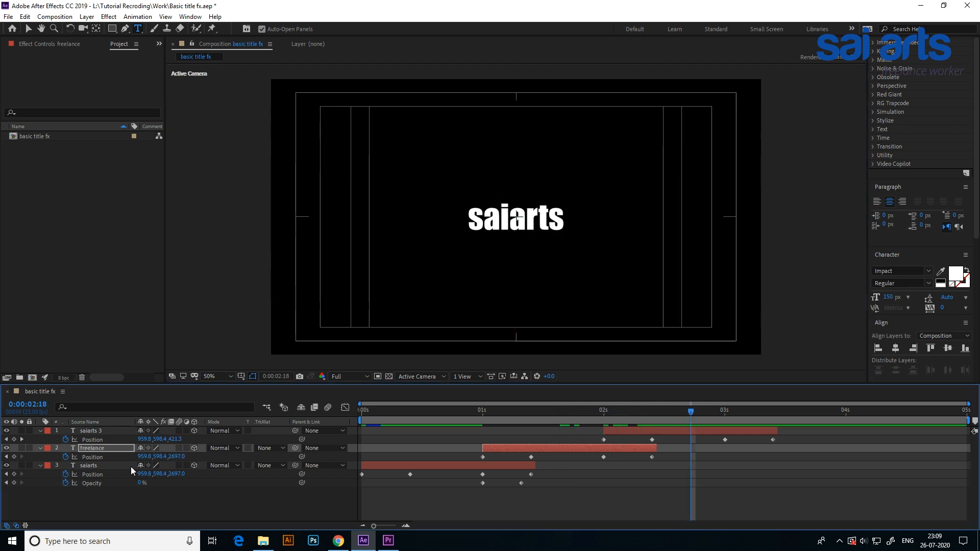
{"action": "double_click", "coordinate": [90, 431]}
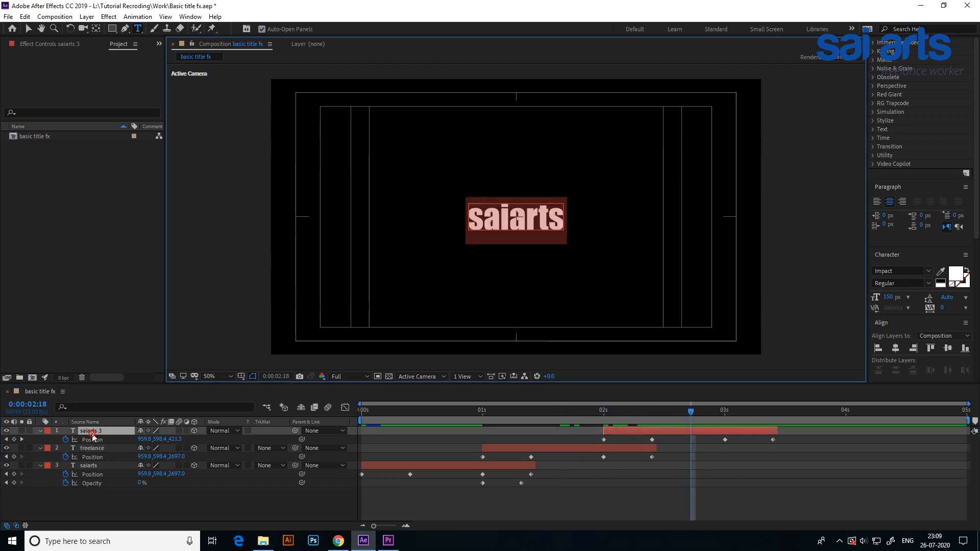
{"action": "type", "text": "worker"}
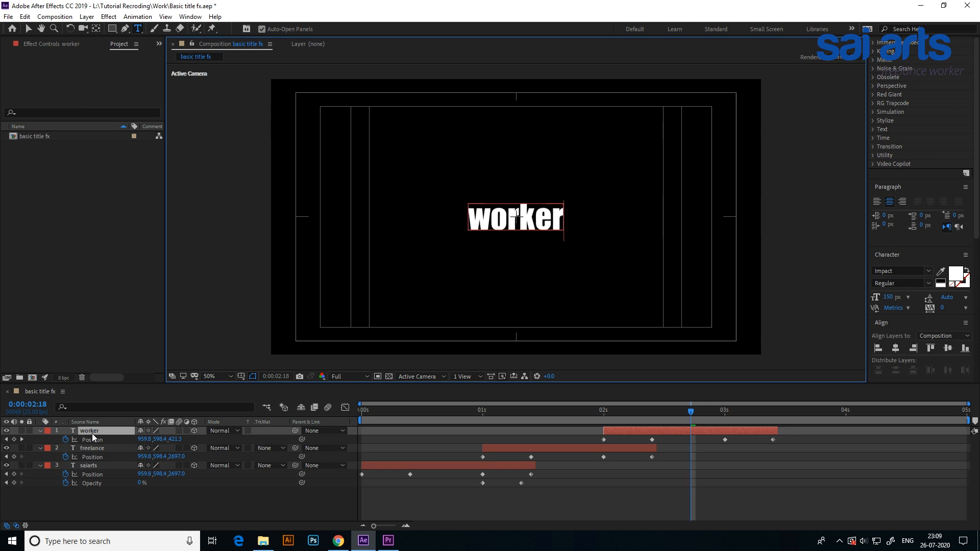
{"action": "left_click", "coordinate": [692, 409]}
Preview the three-word title animation from the start, then park the playhead at 0:00:01:18.
{"action": "key", "text": "Home"}
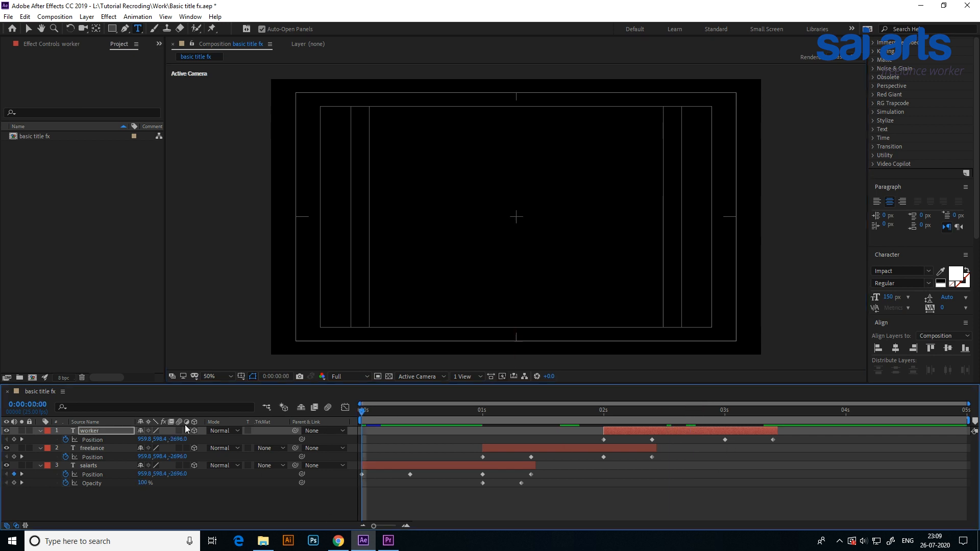
{"action": "key", "text": "space"}
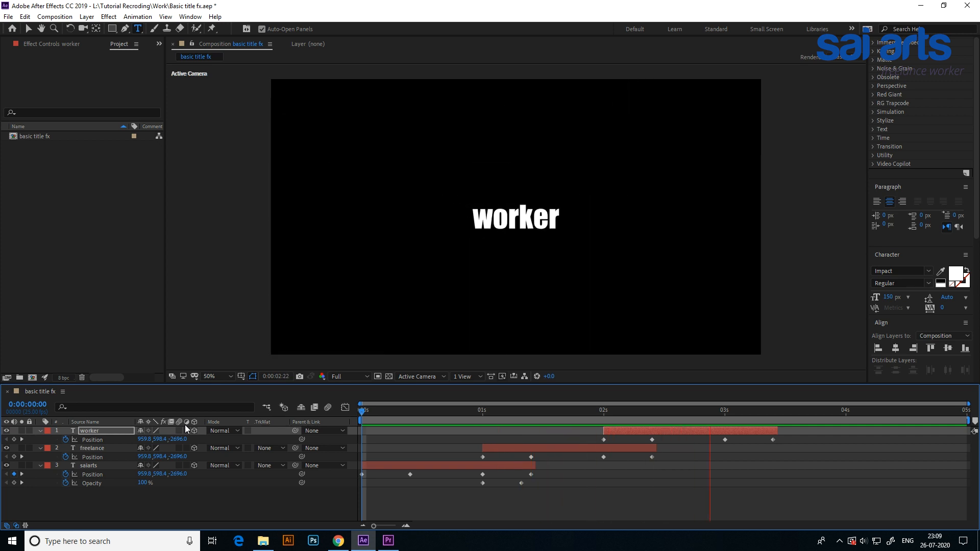
{"action": "key", "text": "space"}
{"action": "left_click_drag", "start_coordinate": [785, 409], "coordinate": [570, 426]}
Collapse the displayed properties of the worker, freelance and saiarts layers.
{"action": "left_click", "coordinate": [40, 430]}
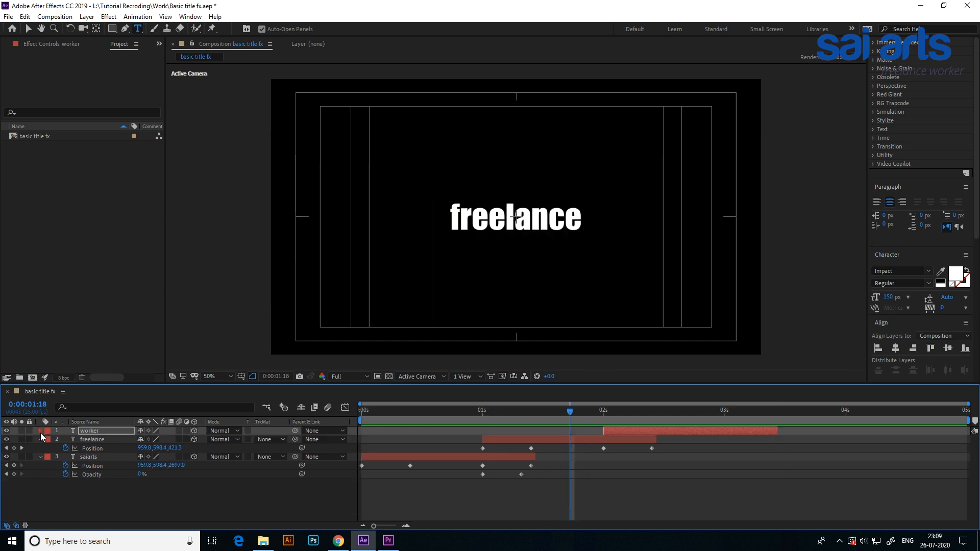
{"action": "left_click", "coordinate": [40, 439]}
{"action": "left_click", "coordinate": [39, 447]}
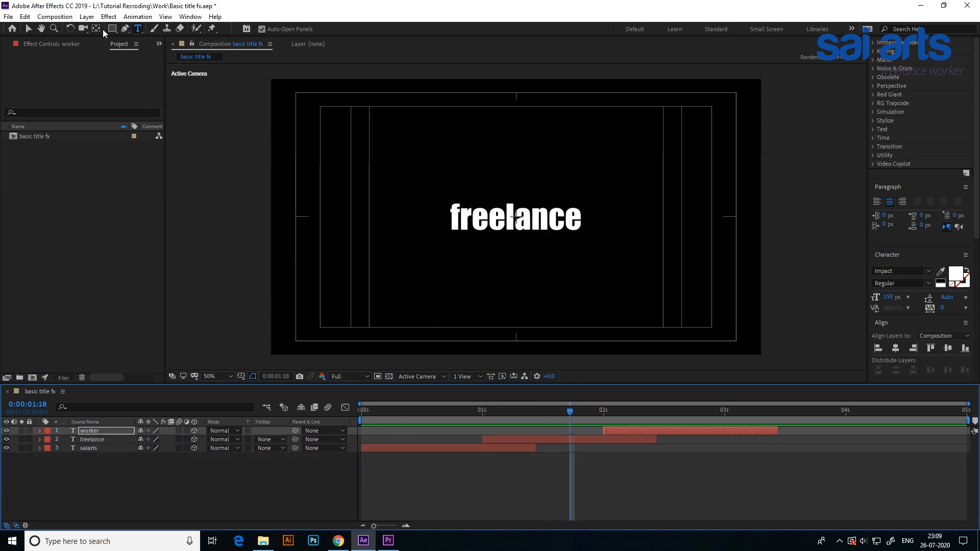
Create a black 1920 x 1080 solid named bg and place it beneath all the text layers.
{"action": "left_click", "coordinate": [87, 16]}
{"action": "left_click", "coordinate": [105, 29]}
{"action": "left_click", "coordinate": [295, 40]}
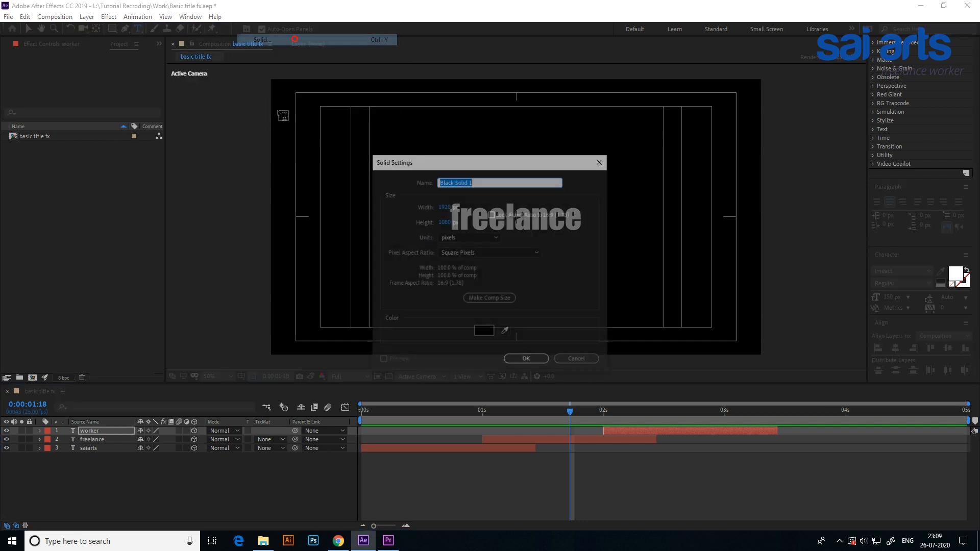
{"action": "type", "text": "bg"}
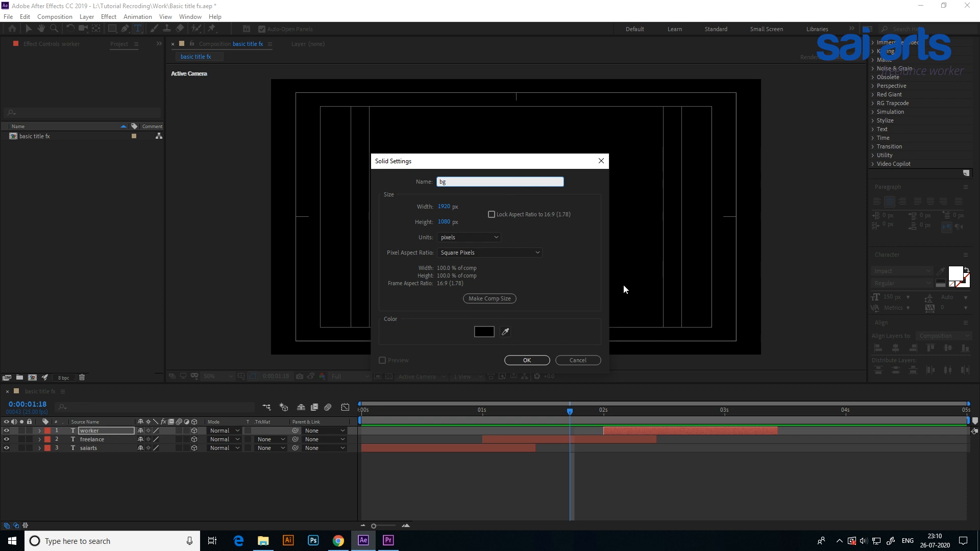
{"action": "left_click", "coordinate": [521, 361]}
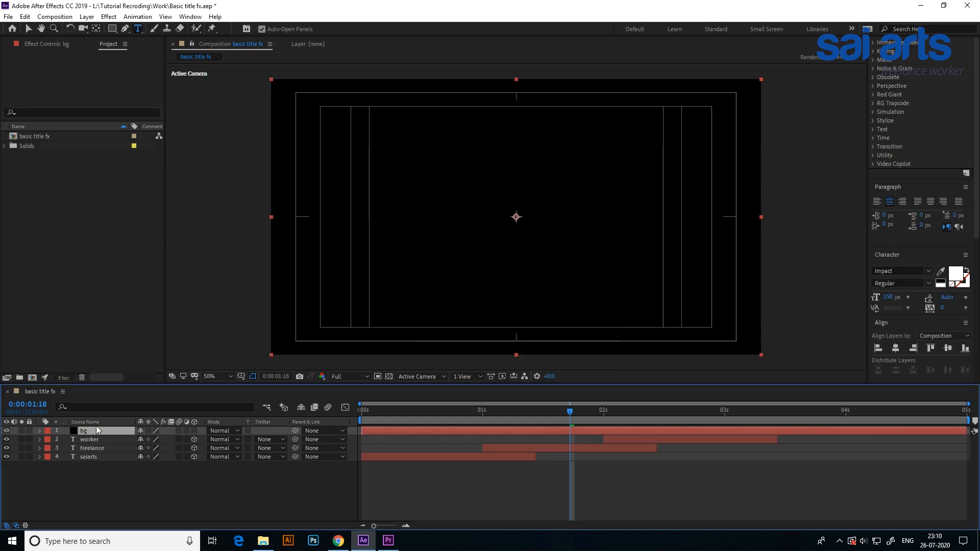
{"action": "left_click_drag", "start_coordinate": [97, 431], "coordinate": [95, 468]}
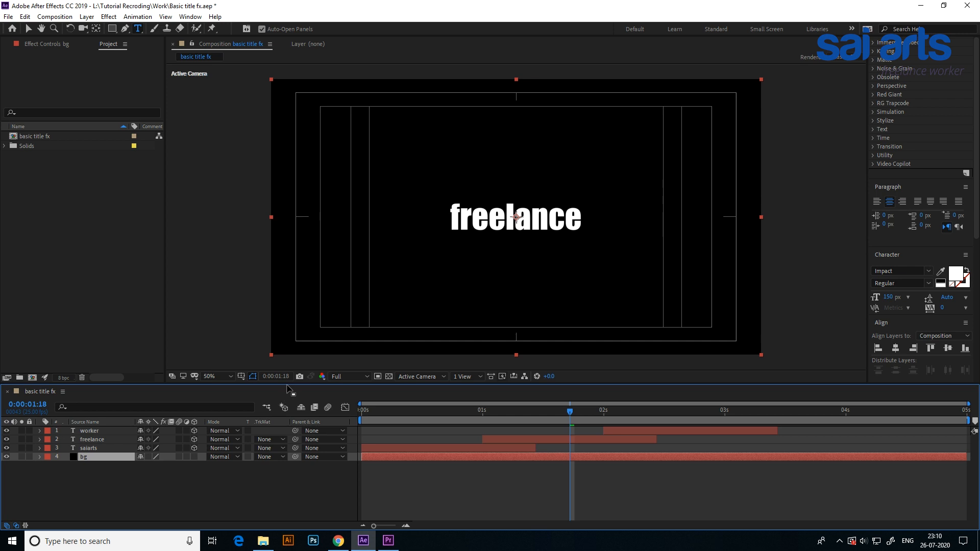
Apply the Gradient Ramp effect to the bg solid.
{"action": "left_click", "coordinate": [29, 30]}
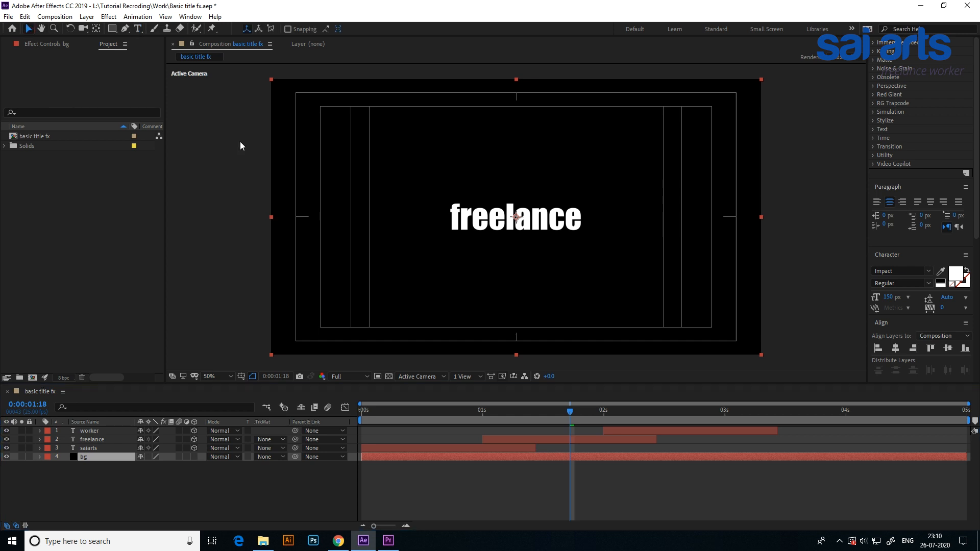
{"action": "left_click", "coordinate": [108, 17]}
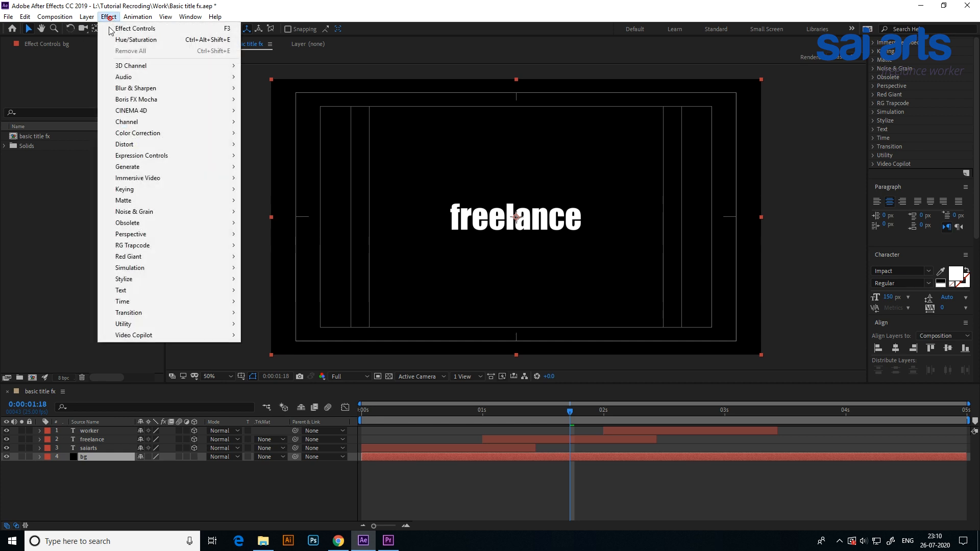
{"action": "left_click", "coordinate": [147, 147]}
{"action": "left_click", "coordinate": [147, 166]}
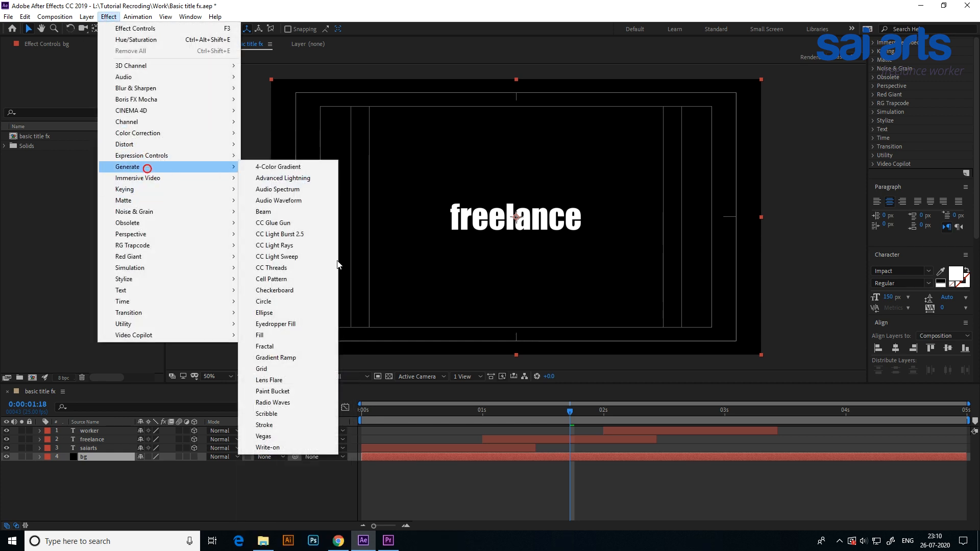
{"action": "left_click", "coordinate": [305, 357]}
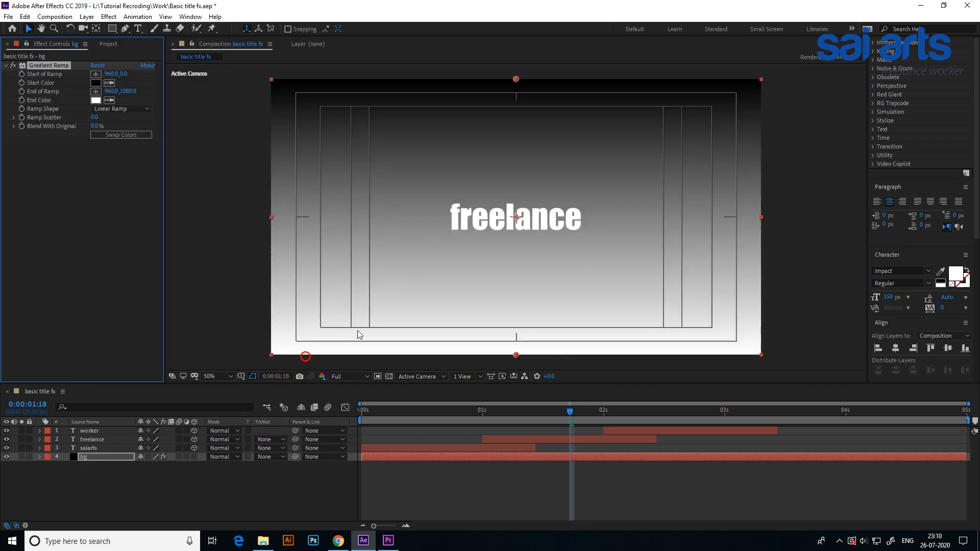
Move the gradient's start point to the frame centre, about 960, 534, and set the ramp shape to Radial Ramp.
{"action": "left_click", "coordinate": [515, 81]}
{"action": "left_click_drag", "start_coordinate": [516, 81], "coordinate": [515, 87]}
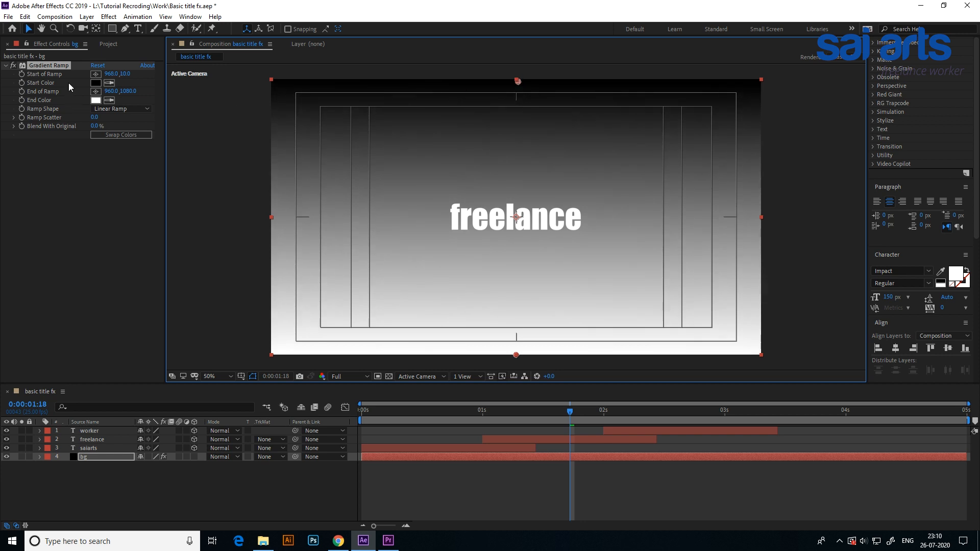
{"action": "left_click_drag", "start_coordinate": [517, 83], "coordinate": [517, 219]}
{"action": "left_click", "coordinate": [134, 109]}
{"action": "left_click", "coordinate": [131, 126]}
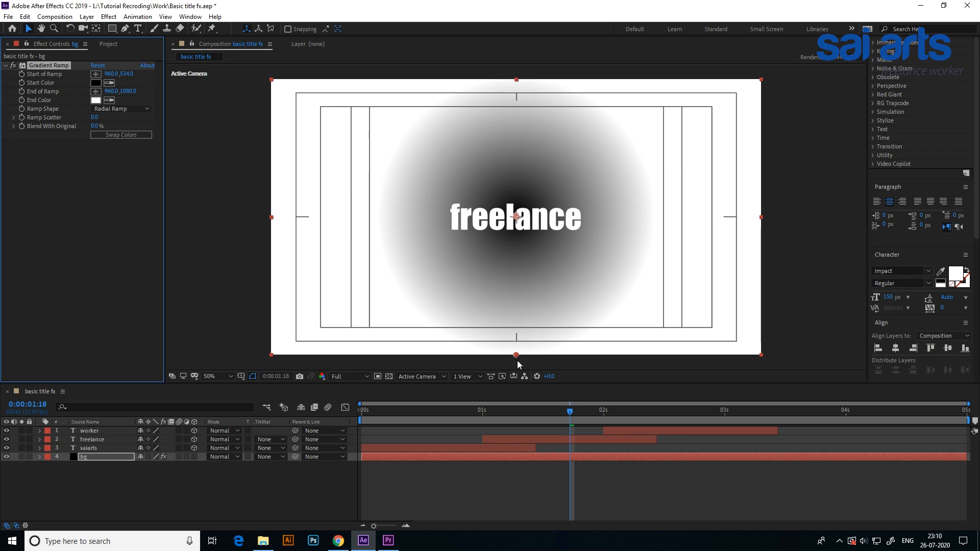
Set the gradient's start color to bright blue 0048FF.
{"action": "left_click", "coordinate": [96, 83]}
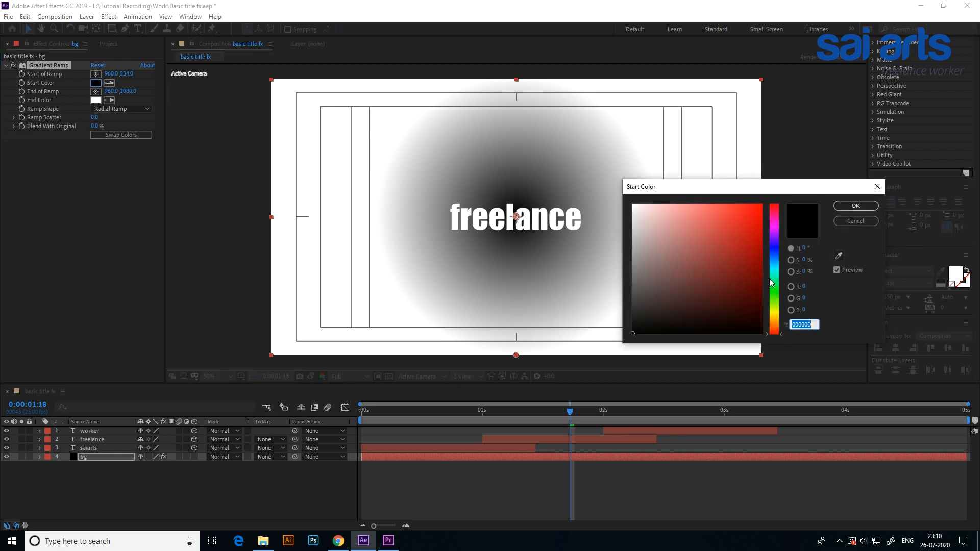
{"action": "left_click", "coordinate": [776, 253]}
{"action": "left_click", "coordinate": [761, 205]}
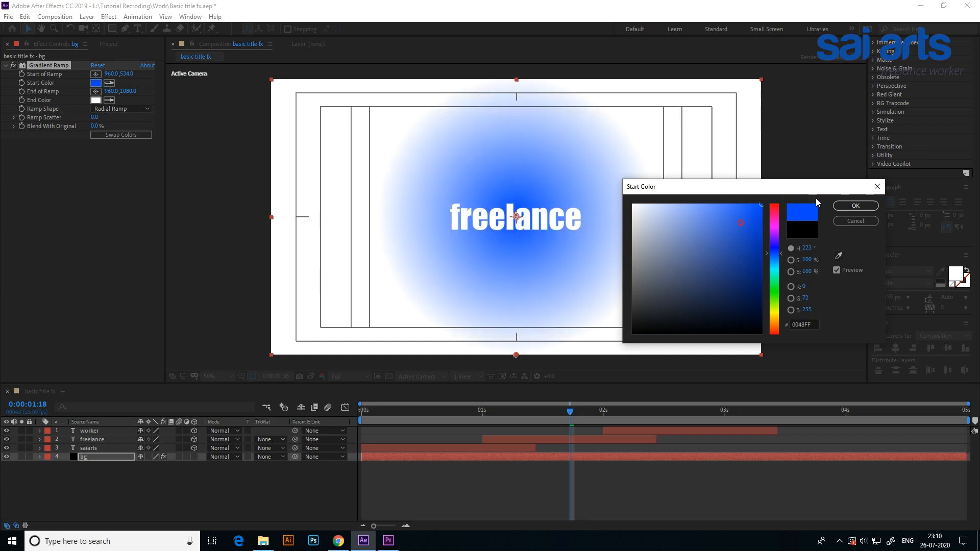
{"action": "left_click", "coordinate": [850, 206]}
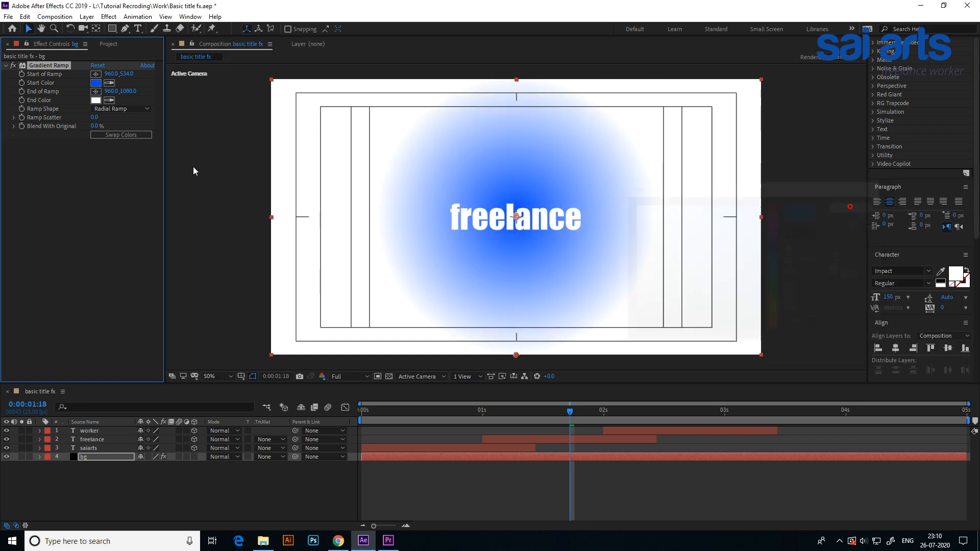
Set the gradient's end color to dark blue 001D68.
{"action": "left_click", "coordinate": [96, 100]}
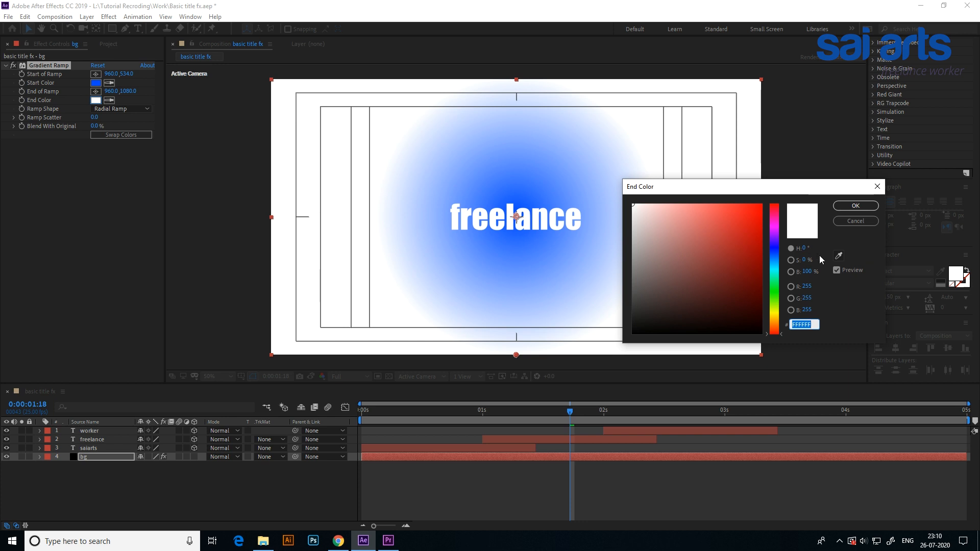
{"action": "left_click", "coordinate": [838, 255]}
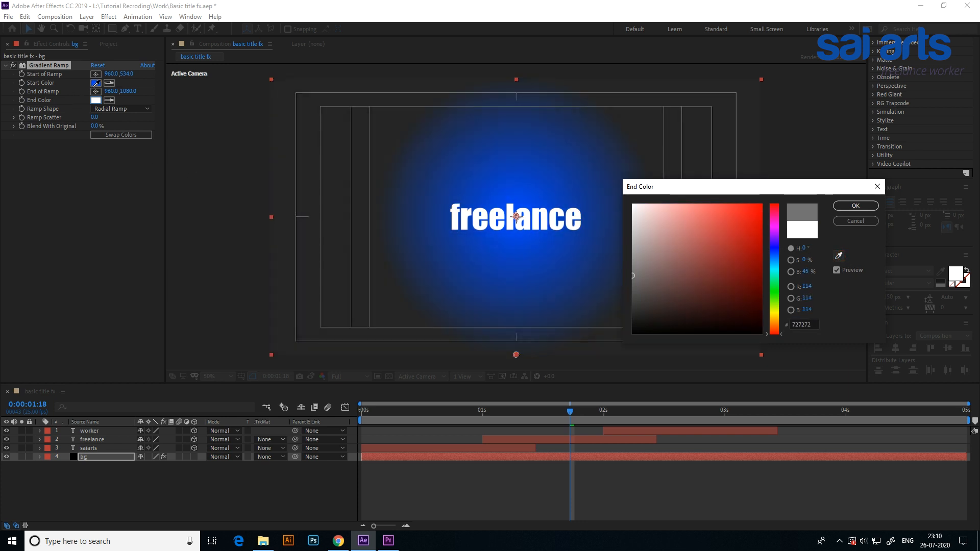
{"action": "left_click", "coordinate": [95, 83]}
{"action": "left_click_drag", "start_coordinate": [738, 278], "coordinate": [771, 281]}
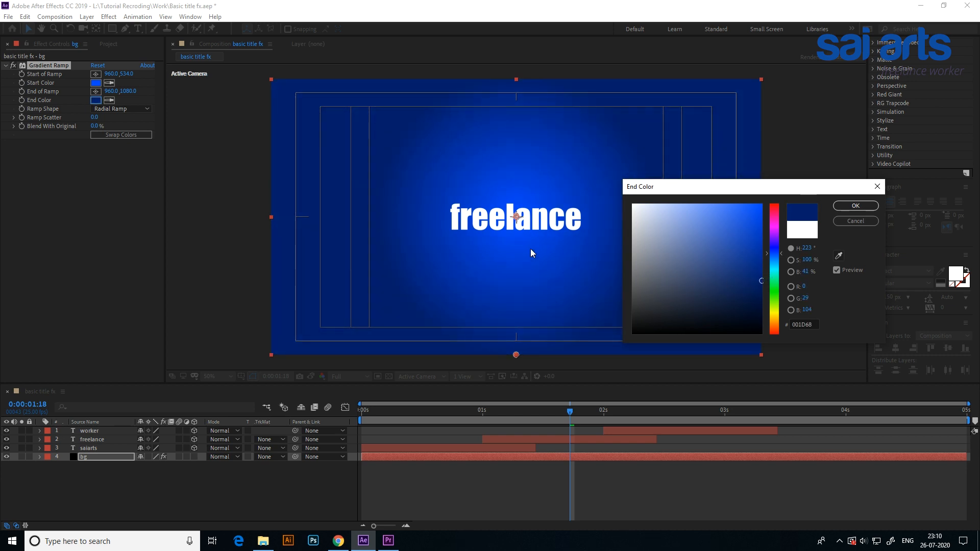
{"action": "left_click", "coordinate": [855, 205]}
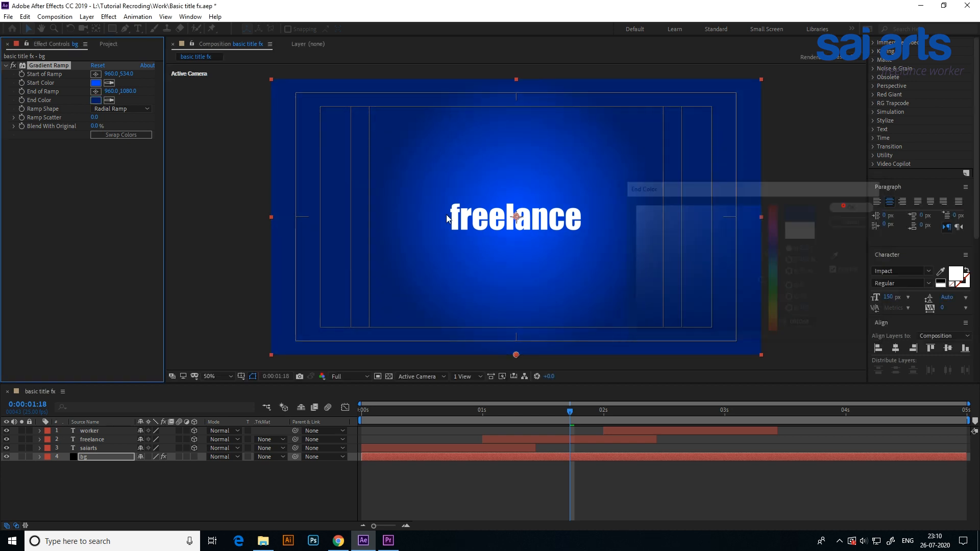
Change the gradient's start color to a deeper, purer blue and set its end color to 001D67.
{"action": "left_click", "coordinate": [96, 83]}
{"action": "left_click_drag", "start_coordinate": [760, 207], "coordinate": [773, 250]}
{"action": "left_click", "coordinate": [855, 204]}
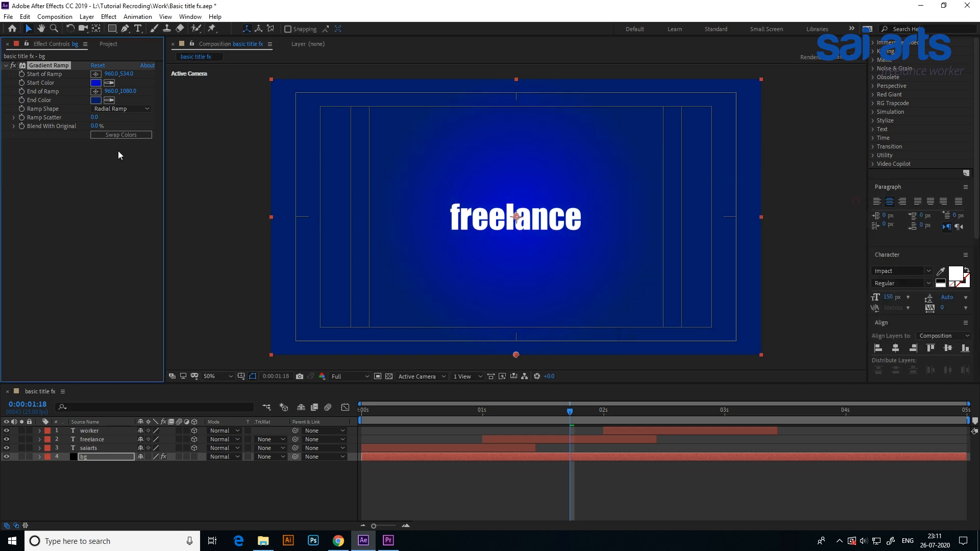
{"action": "left_click", "coordinate": [95, 100]}
{"action": "left_click_drag", "start_coordinate": [755, 287], "coordinate": [763, 282]}
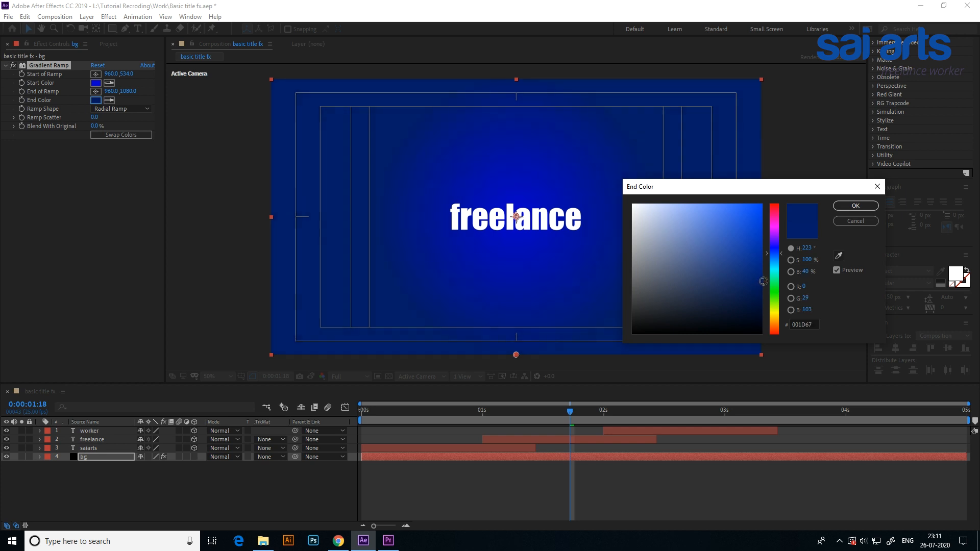
{"action": "left_click", "coordinate": [848, 205]}
Preview the animation from the start and apply the Bevel Alpha effect to the saiarts text layer.
{"action": "key", "text": "Home"}
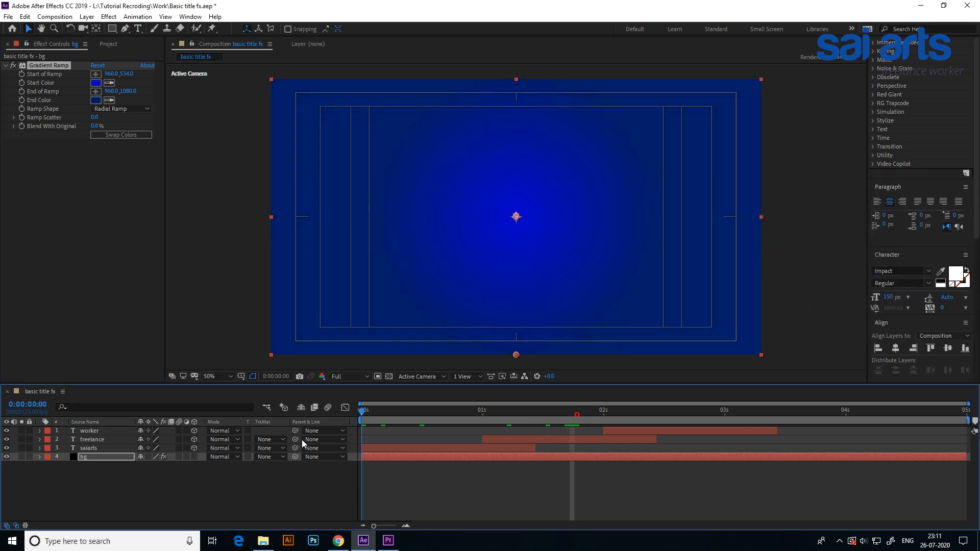
{"action": "key", "text": "space"}
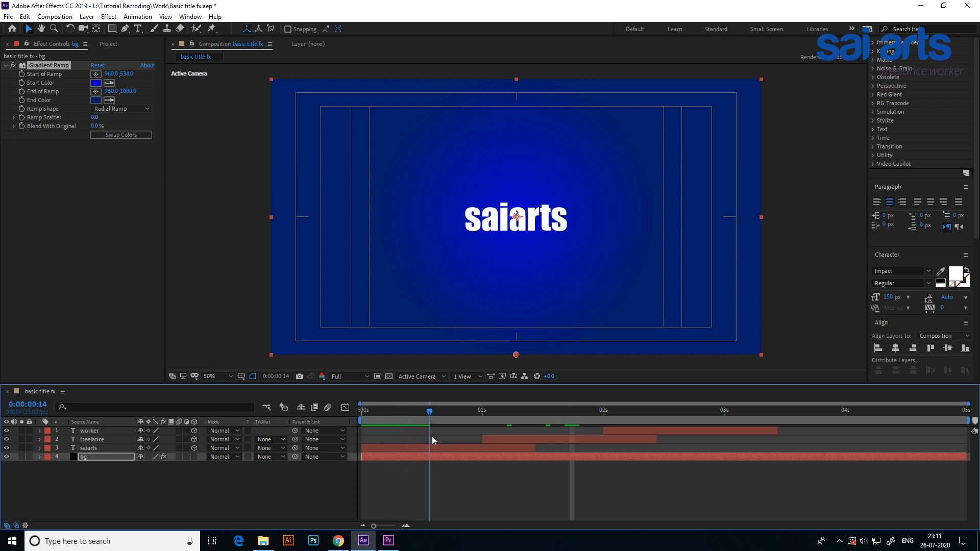
{"action": "key", "text": "space"}
{"action": "left_click_drag", "start_coordinate": [330, 428], "coordinate": [375, 436]}
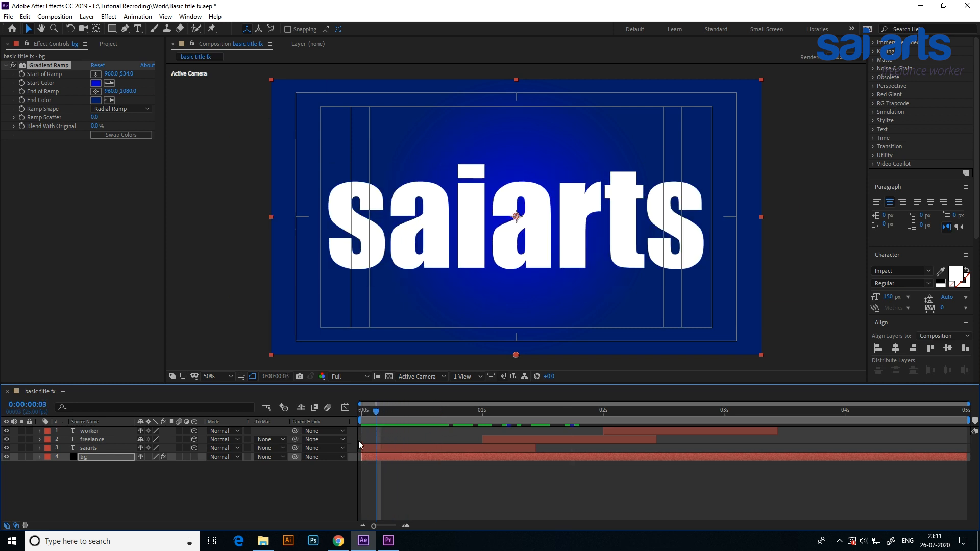
{"action": "left_click", "coordinate": [89, 447]}
{"action": "right_click", "coordinate": [88, 448]}
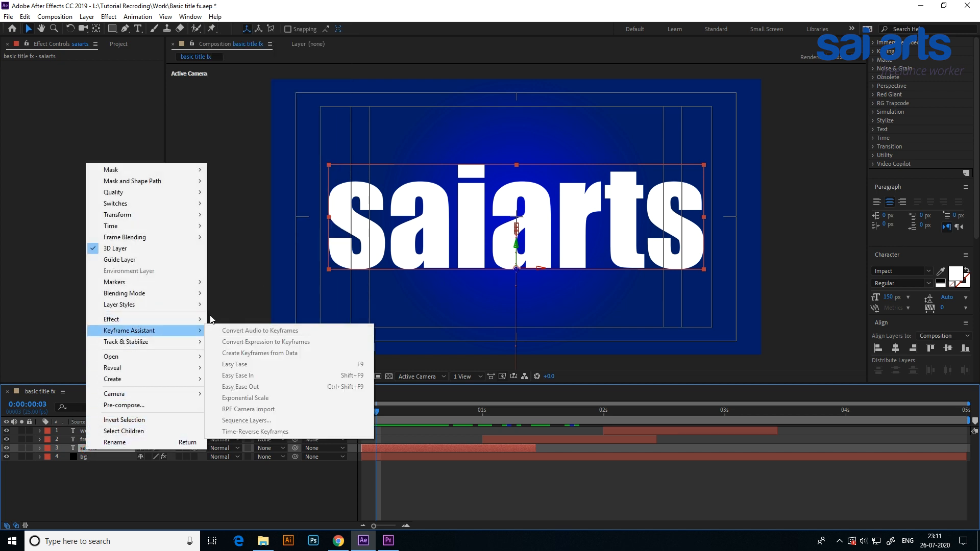
{"action": "mouse_move", "coordinate": [177, 322]}
{"action": "left_click", "coordinate": [268, 217]}
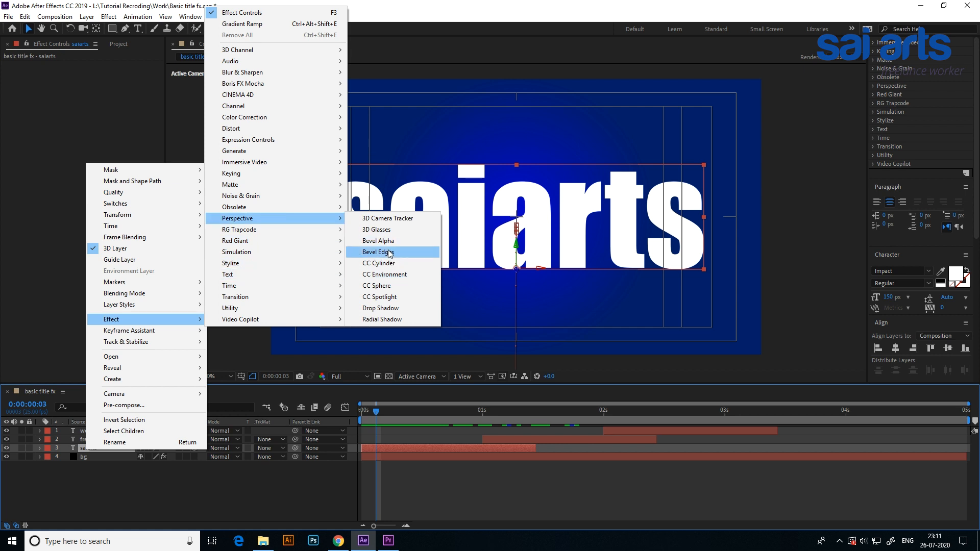
{"action": "left_click", "coordinate": [387, 242]}
Set the saiarts bevel's edge thickness to 3.50 and light intensity to 0.66, checking the look at different frames.
{"action": "key", "text": "period"}
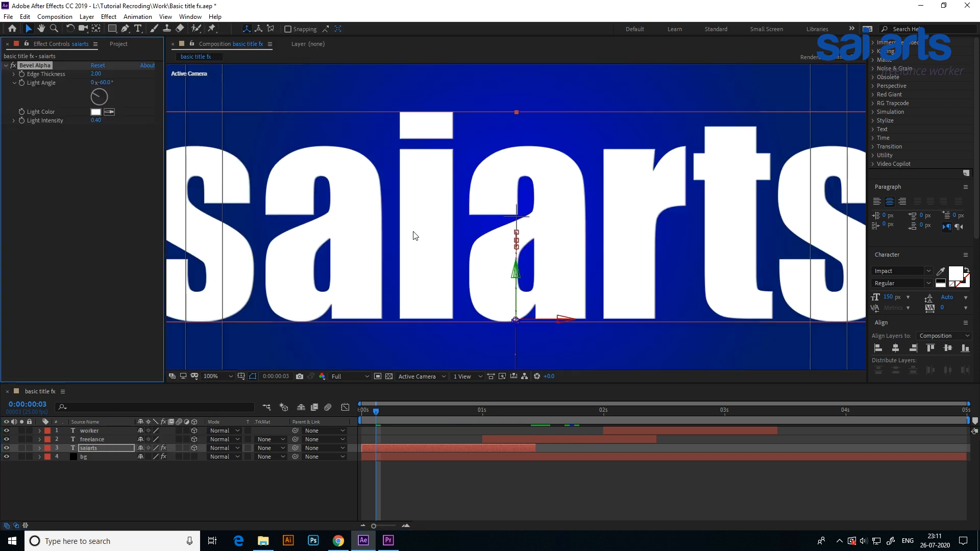
{"action": "left_click_drag", "start_coordinate": [94, 74], "coordinate": [130, 95]}
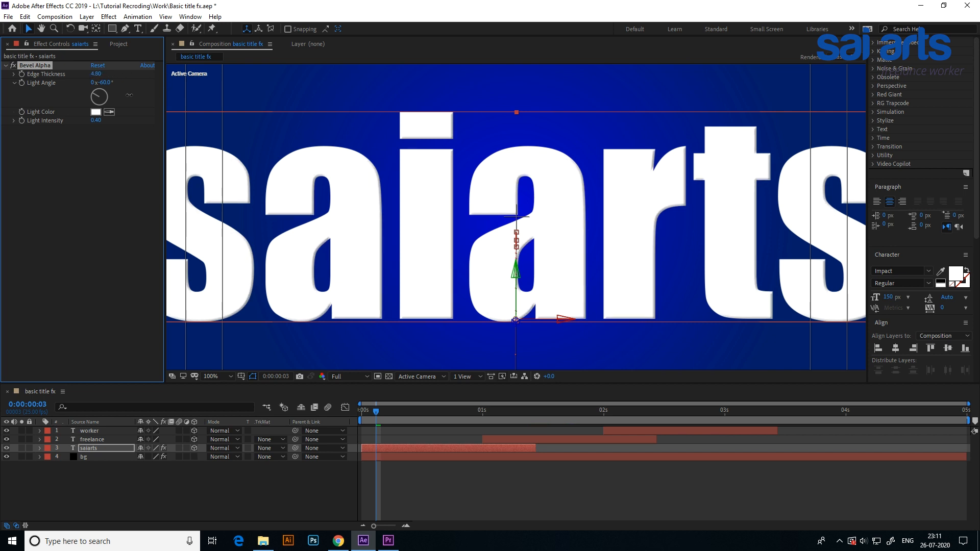
{"action": "left_click_drag", "start_coordinate": [96, 120], "coordinate": [110, 121]}
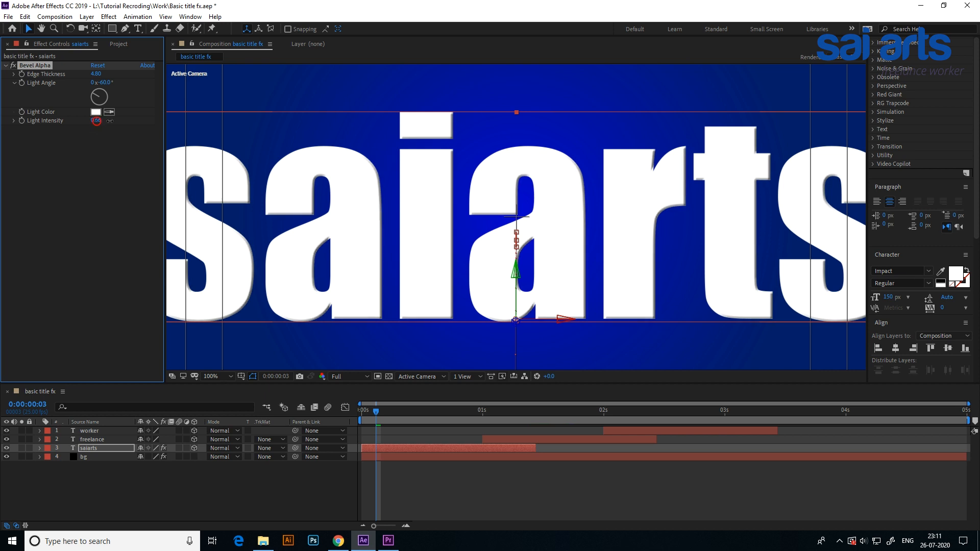
{"action": "scroll", "coordinate": [446, 272], "scroll_direction": "down", "scroll_amount": 1}
{"action": "left_click_drag", "start_coordinate": [383, 410], "coordinate": [424, 412]}
{"action": "scroll", "coordinate": [520, 214], "scroll_direction": "up", "scroll_amount": 3}
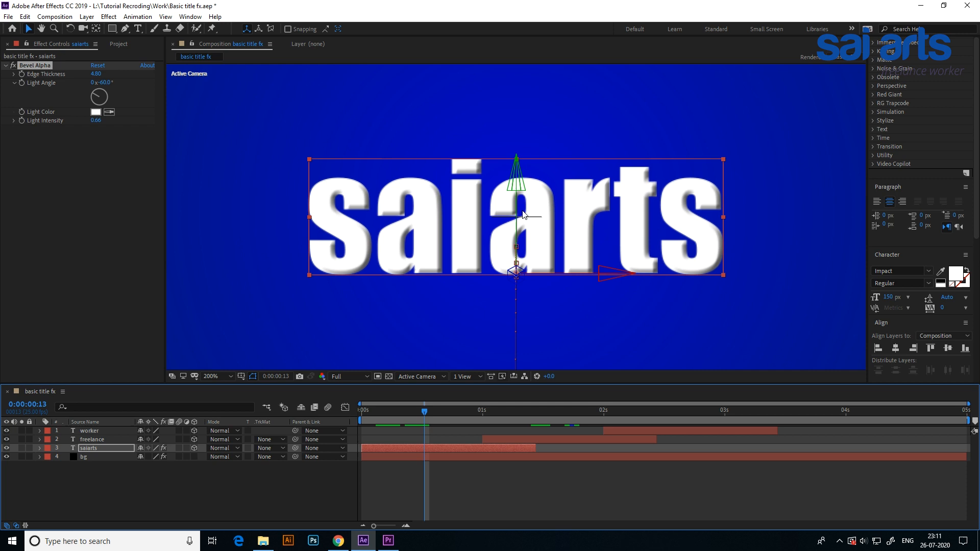
{"action": "scroll", "coordinate": [524, 216], "scroll_direction": "down", "scroll_amount": 2}
{"action": "mouse_move", "coordinate": [424, 418]}
{"action": "left_mouse_down"}
{"action": "mouse_move", "coordinate": [375, 426]}
{"action": "mouse_move", "coordinate": [422, 411]}
{"action": "left_mouse_up"}
{"action": "left_click_drag", "start_coordinate": [95, 74], "coordinate": [91, 75]}
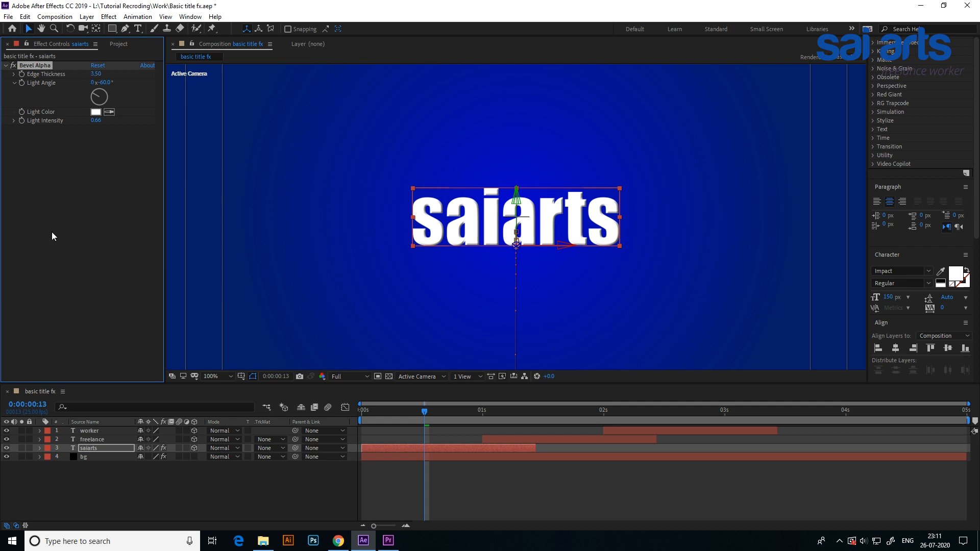
Add a Drop Shadow effect to the saiarts layer with distance 9.0 and softness 27.0.
{"action": "right_click", "coordinate": [94, 290]}
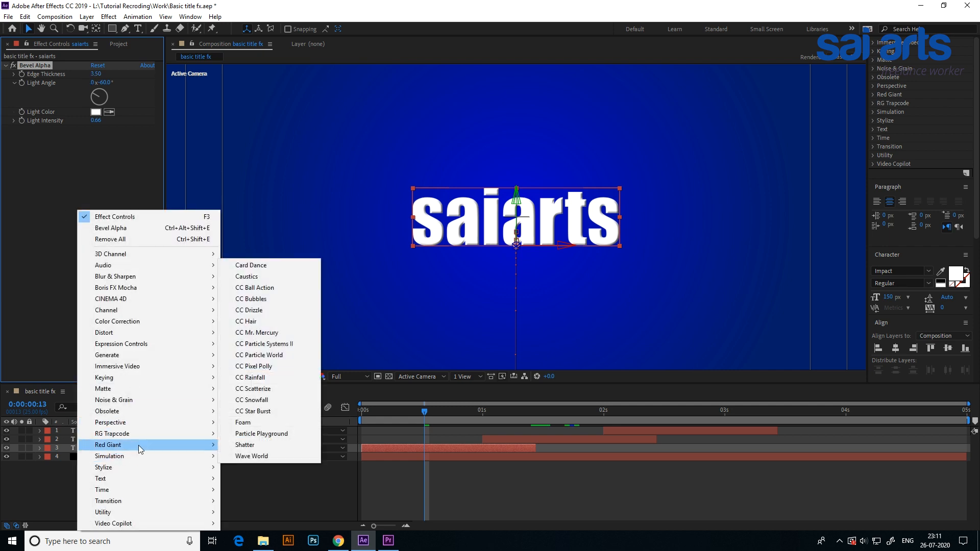
{"action": "mouse_move", "coordinate": [149, 427]}
{"action": "left_click", "coordinate": [287, 509]}
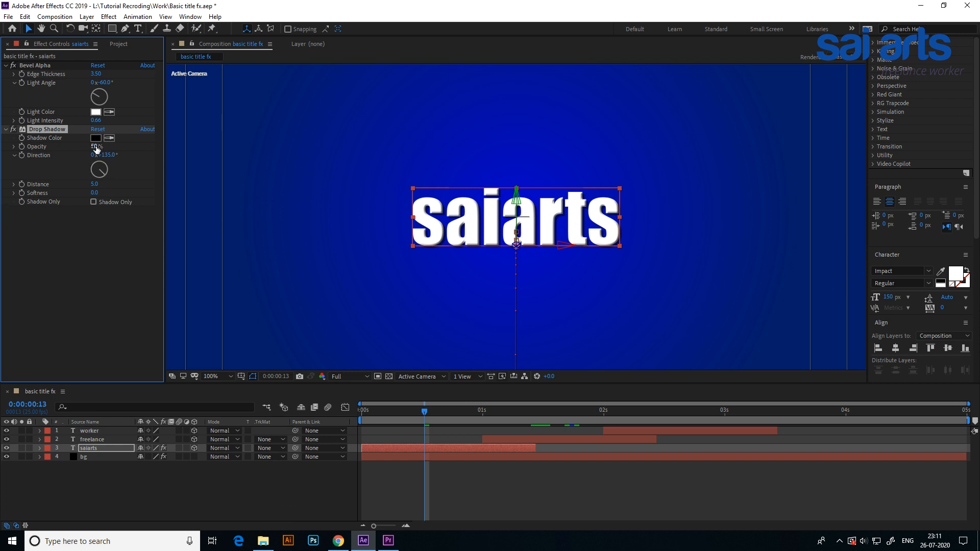
{"action": "left_click_drag", "start_coordinate": [97, 187], "coordinate": [104, 192]}
{"action": "left_click_drag", "start_coordinate": [422, 415], "coordinate": [391, 419]}
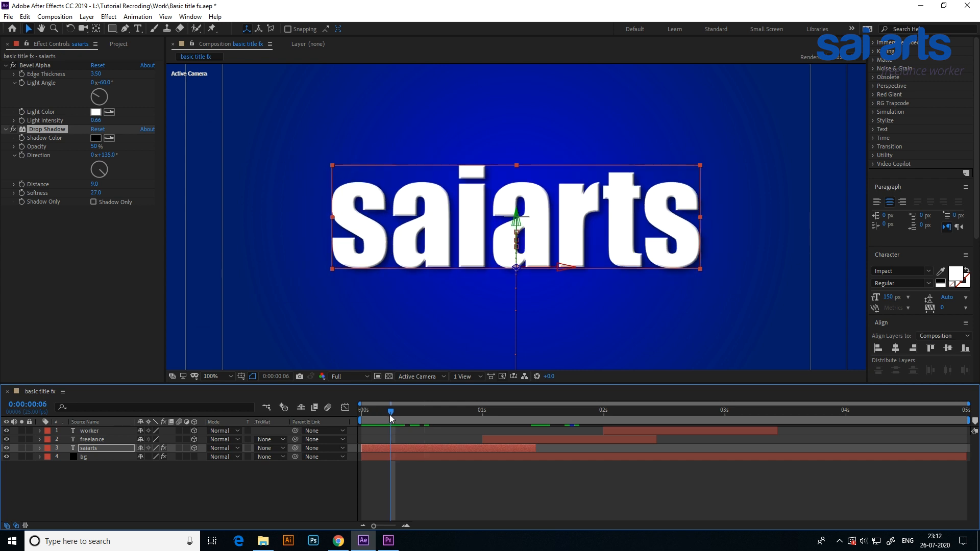
{"action": "scroll", "coordinate": [433, 237], "scroll_direction": "down", "scroll_amount": 1}
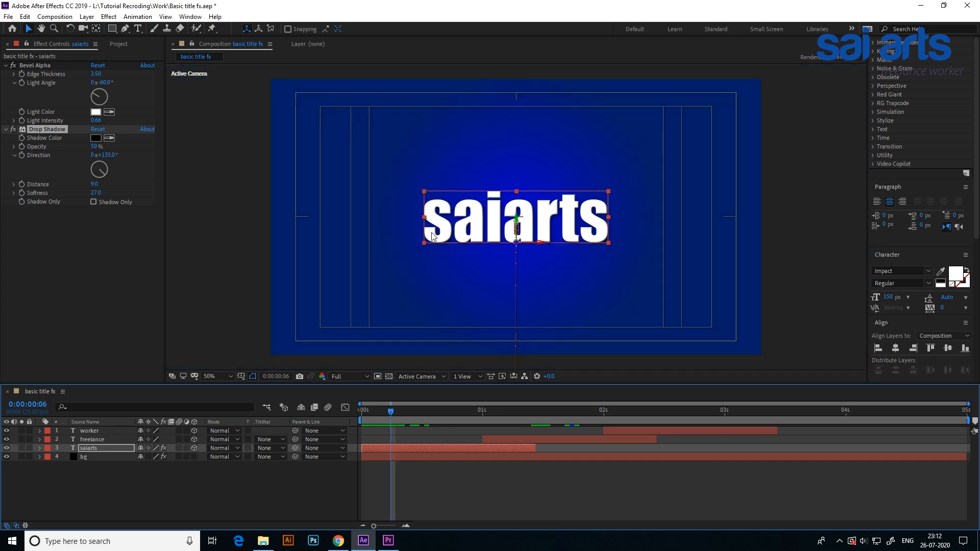
{"action": "mouse_move", "coordinate": [390, 413]}
{"action": "left_mouse_down"}
{"action": "mouse_move", "coordinate": [368, 421]}
{"action": "mouse_move", "coordinate": [394, 420]}
{"action": "left_mouse_up"}
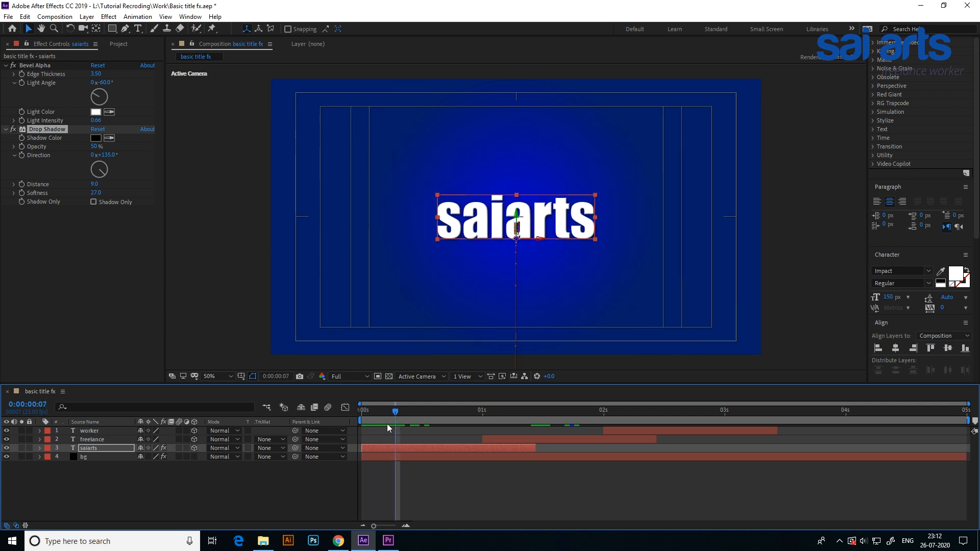
Copy the Bevel Alpha and Drop Shadow effects from saiarts to the freelance and worker layers and scrub through the animation.
{"action": "left_click", "coordinate": [34, 65], "text": "ctrl"}
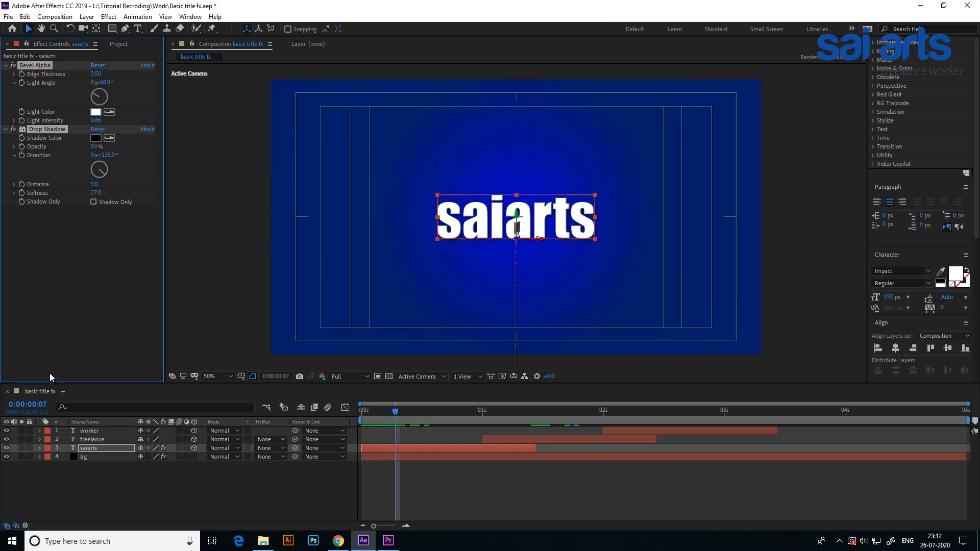
{"action": "left_click", "coordinate": [93, 439]}
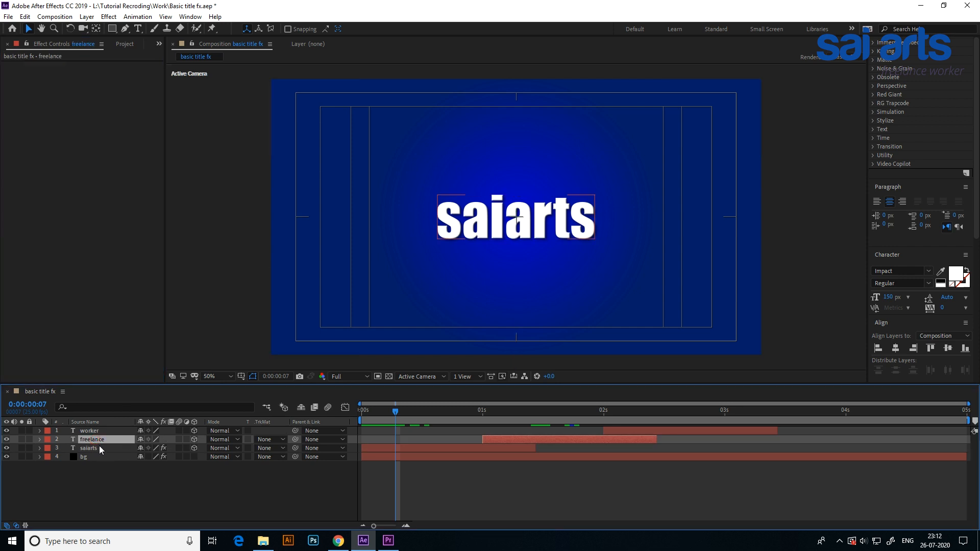
{"action": "key", "text": "ctrl+v"}
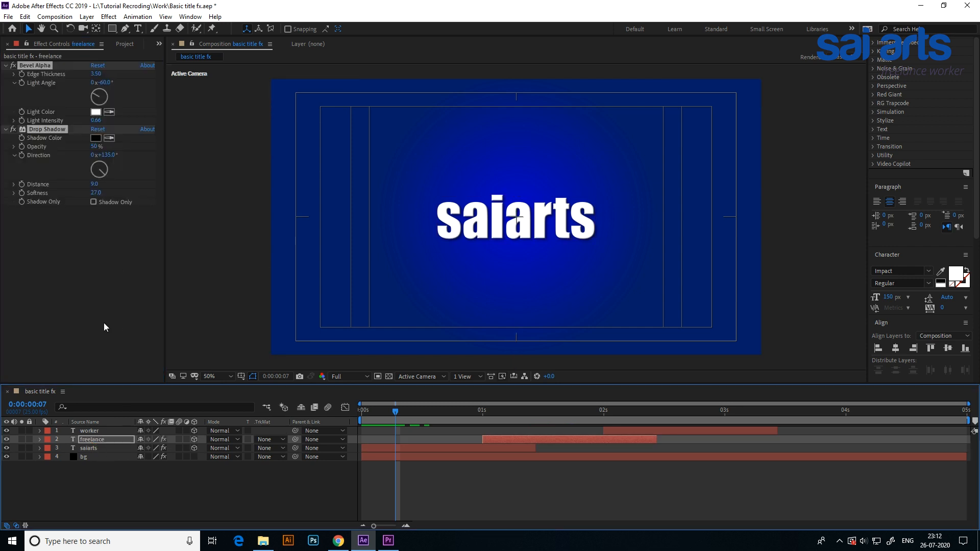
{"action": "left_click", "coordinate": [95, 429]}
{"action": "key", "text": "ctrl+v"}
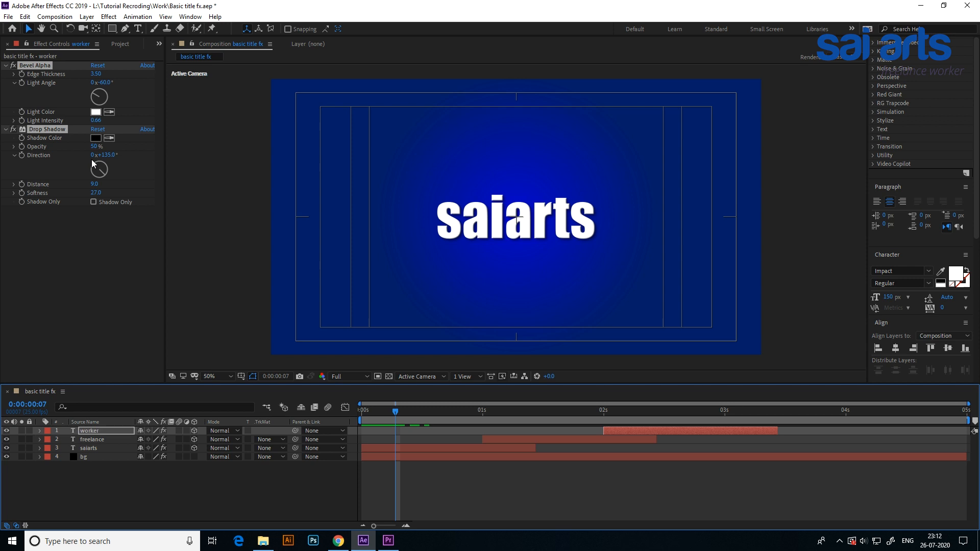
{"action": "left_click_drag", "start_coordinate": [394, 411], "coordinate": [695, 453]}
{"action": "left_click_drag", "start_coordinate": [635, 454], "coordinate": [382, 419]}
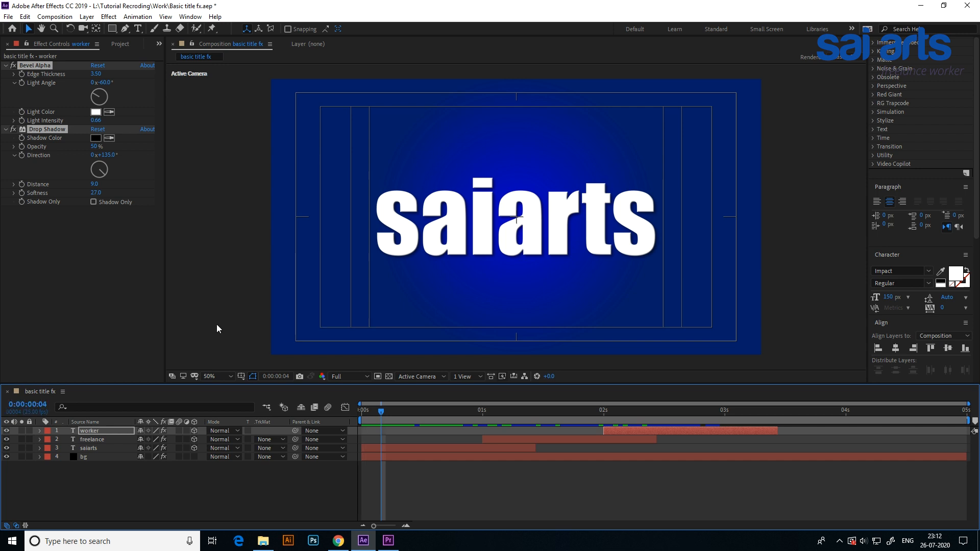
Apply the Hue/Saturation effect to the bg solid.
{"action": "left_click", "coordinate": [90, 457]}
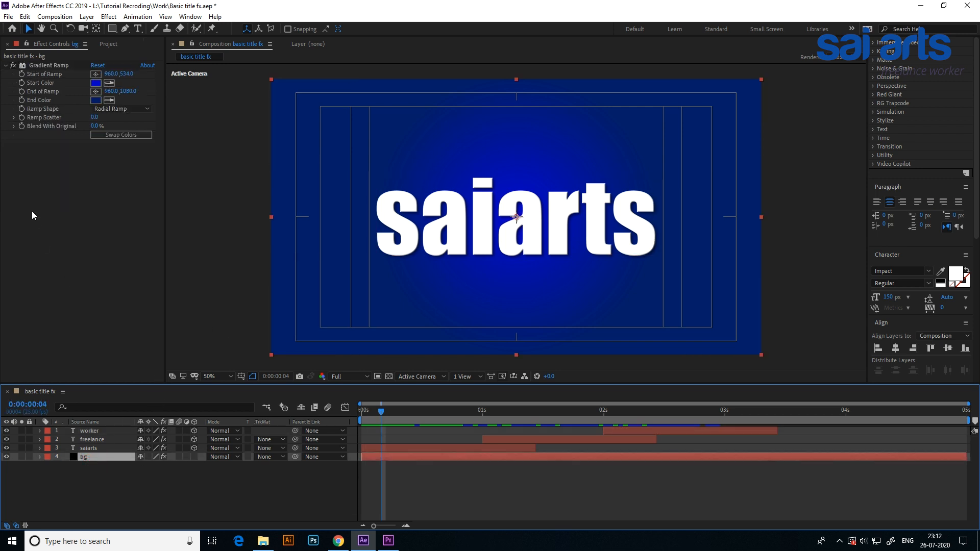
{"action": "right_click", "coordinate": [41, 195]}
{"action": "mouse_move", "coordinate": [83, 307]}
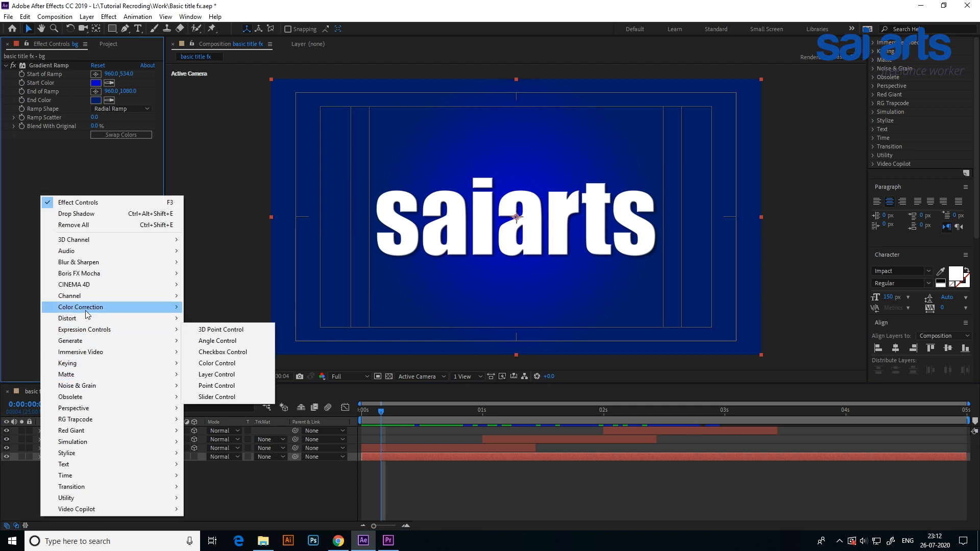
{"action": "left_click", "coordinate": [229, 398]}
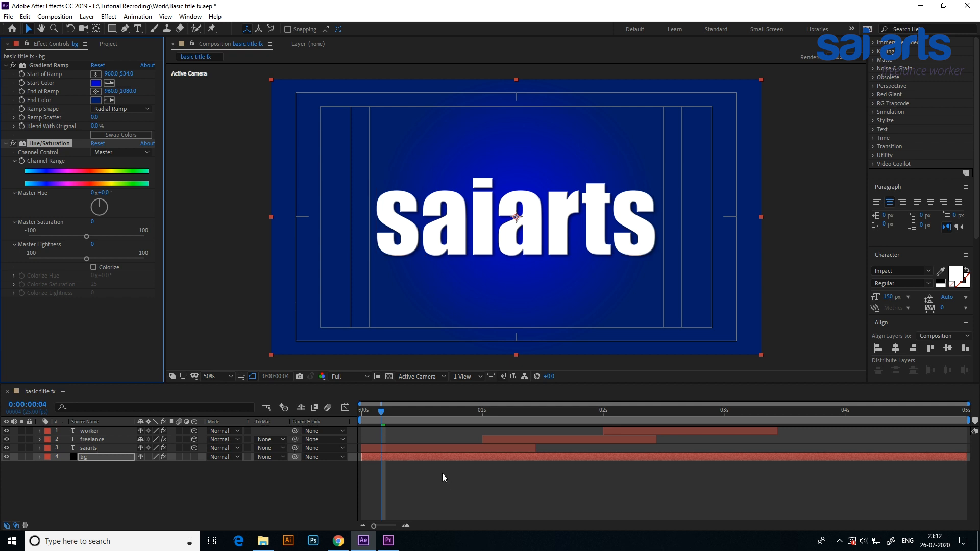
Reveal the saiarts position keyframes and add a Channel Range keyframe to bg's Hue/Saturation at its third keyframe, 0:00:01:00.
{"action": "left_click", "coordinate": [89, 449]}
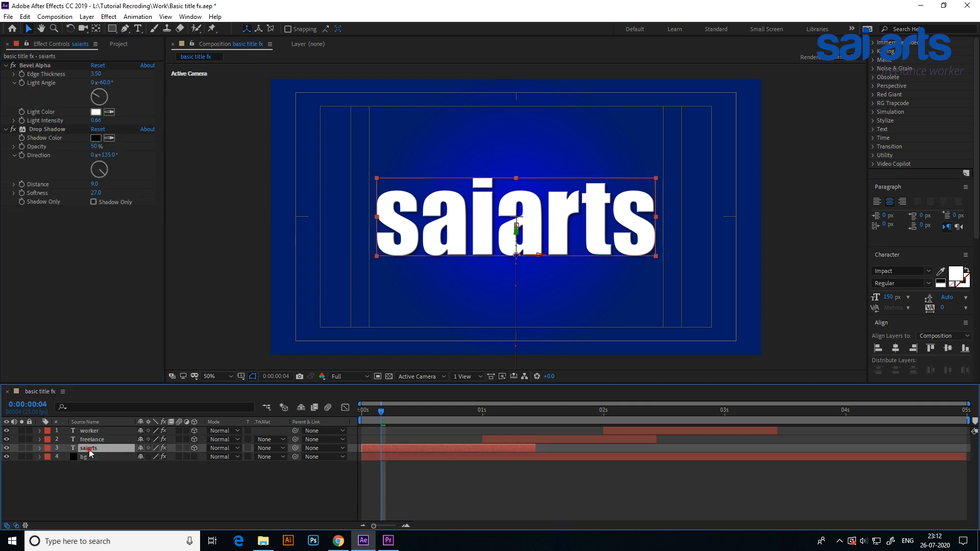
{"action": "key", "text": "p"}
{"action": "left_click_drag", "start_coordinate": [381, 411], "coordinate": [482, 428]}
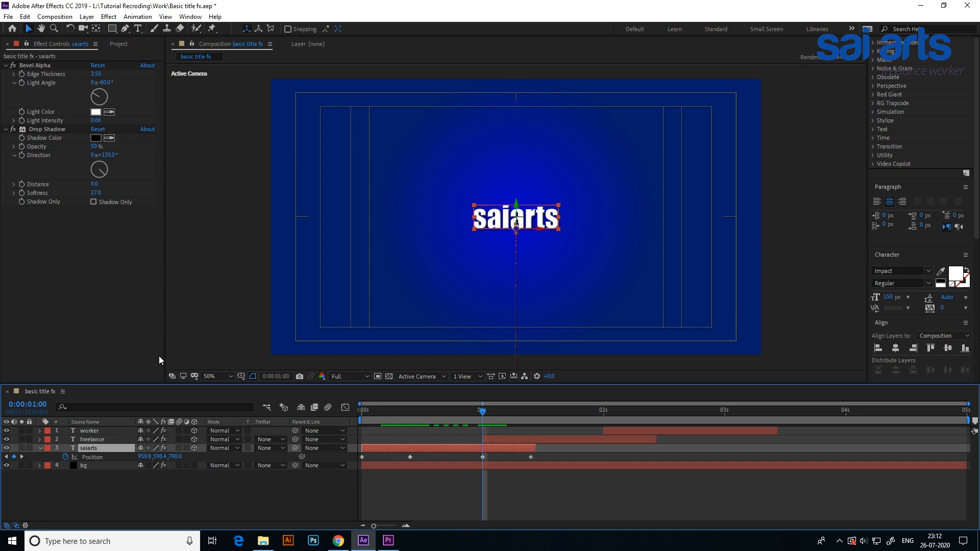
{"action": "left_click", "coordinate": [88, 466]}
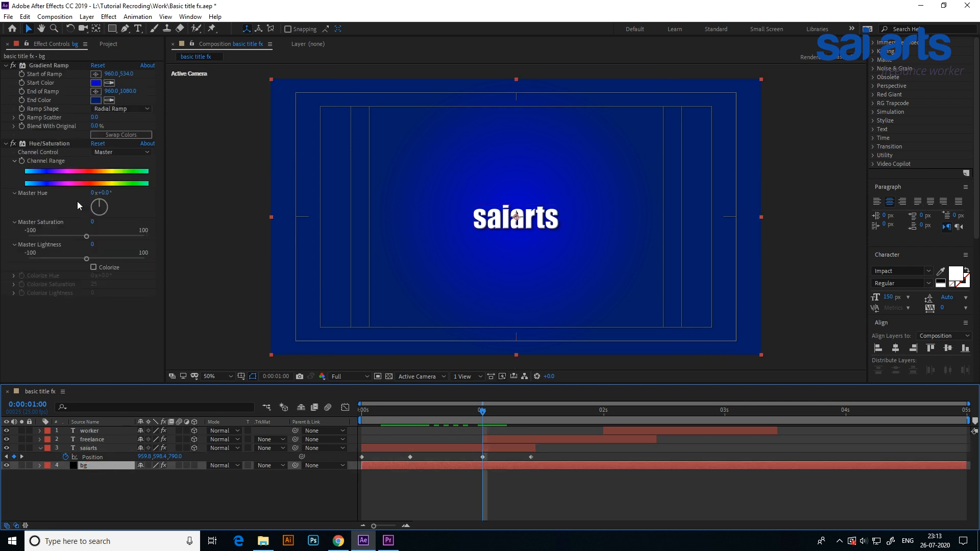
{"action": "left_click", "coordinate": [22, 160]}
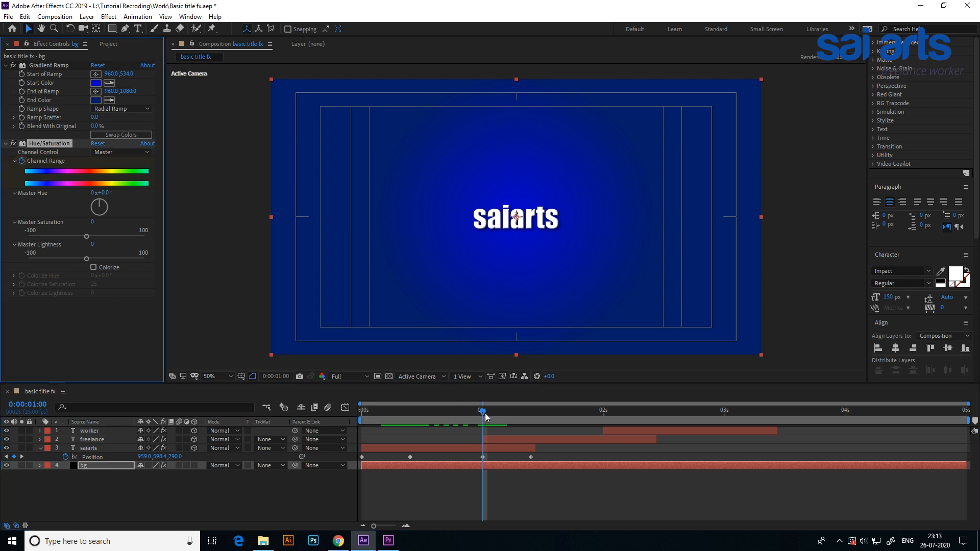
At 0:00:01:10, set bg's Master Hue to -101° and preview the animation from the start.
{"action": "left_click_drag", "start_coordinate": [485, 417], "coordinate": [534, 419]}
{"action": "left_click_drag", "start_coordinate": [105, 192], "coordinate": [83, 215]}
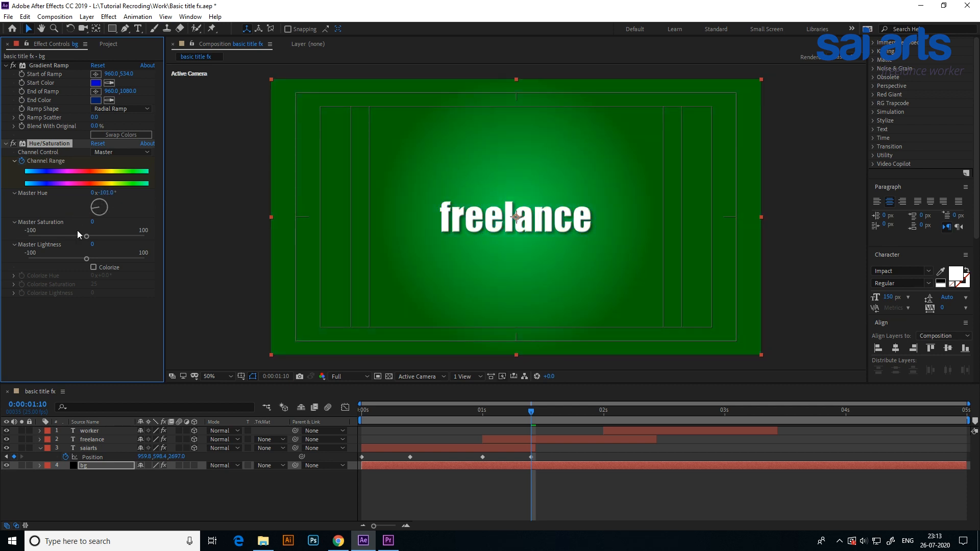
{"action": "left_click_drag", "start_coordinate": [532, 411], "coordinate": [339, 415]}
{"action": "key", "text": "space"}
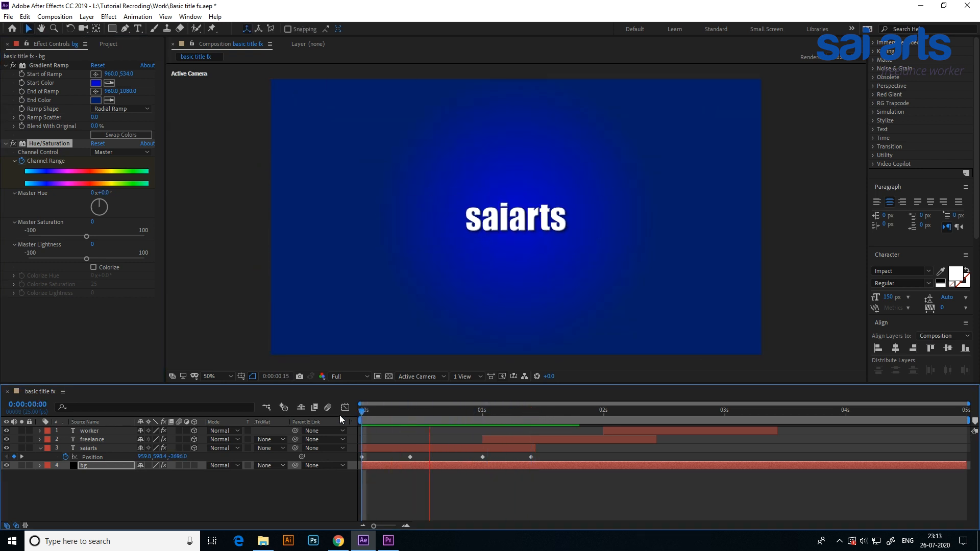
Reveal the freelance position keyframes and add a Channel Range keyframe to bg's Hue/Saturation at 0:00:02:00.
{"action": "left_click_drag", "start_coordinate": [482, 416], "coordinate": [531, 417]}
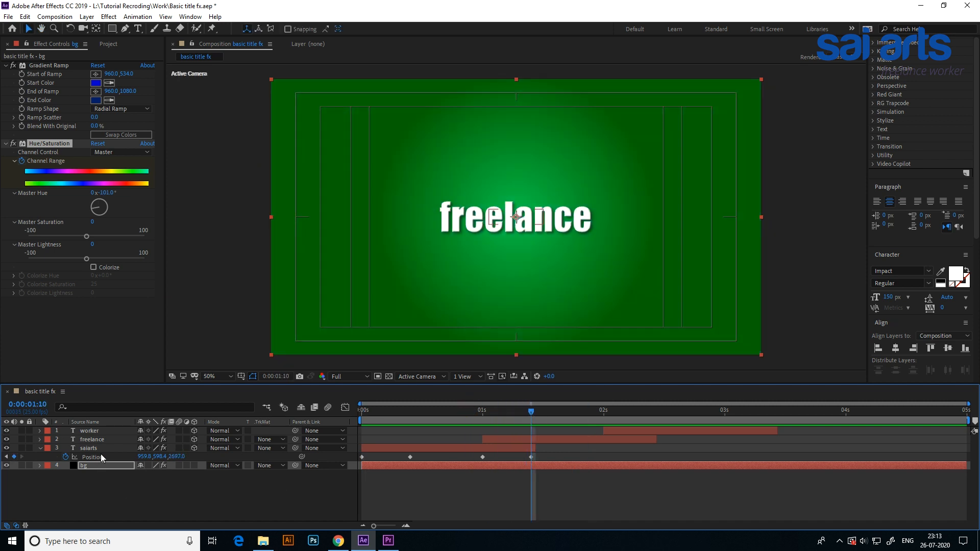
{"action": "left_click", "coordinate": [99, 439]}
{"action": "key", "text": "p"}
{"action": "left_click_drag", "start_coordinate": [523, 403], "coordinate": [602, 413]}
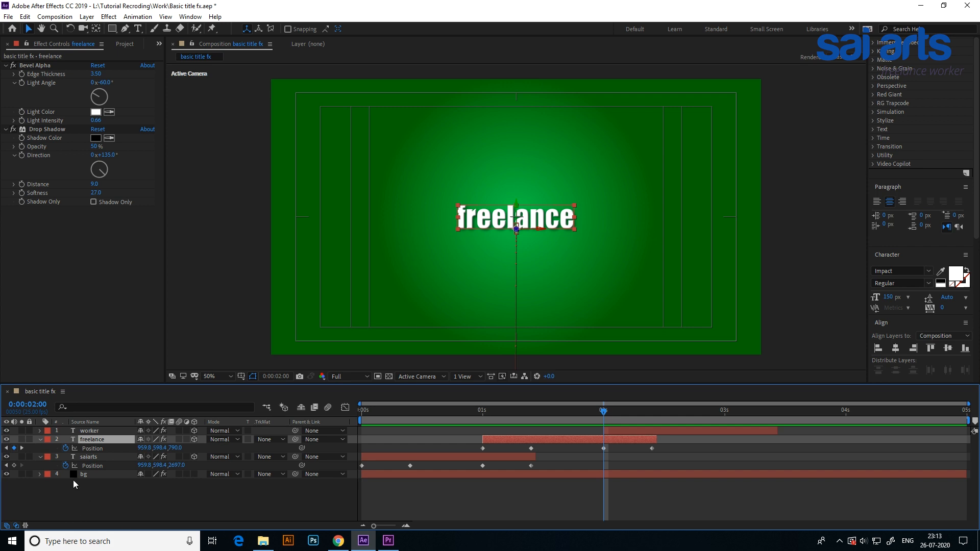
{"action": "left_click", "coordinate": [38, 474]}
{"action": "left_click", "coordinate": [48, 483]}
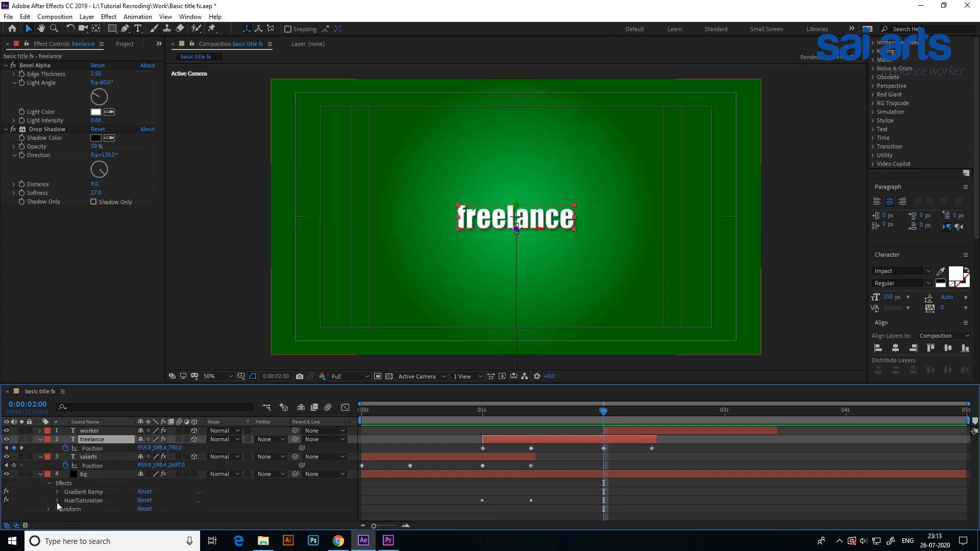
{"action": "left_click", "coordinate": [57, 501]}
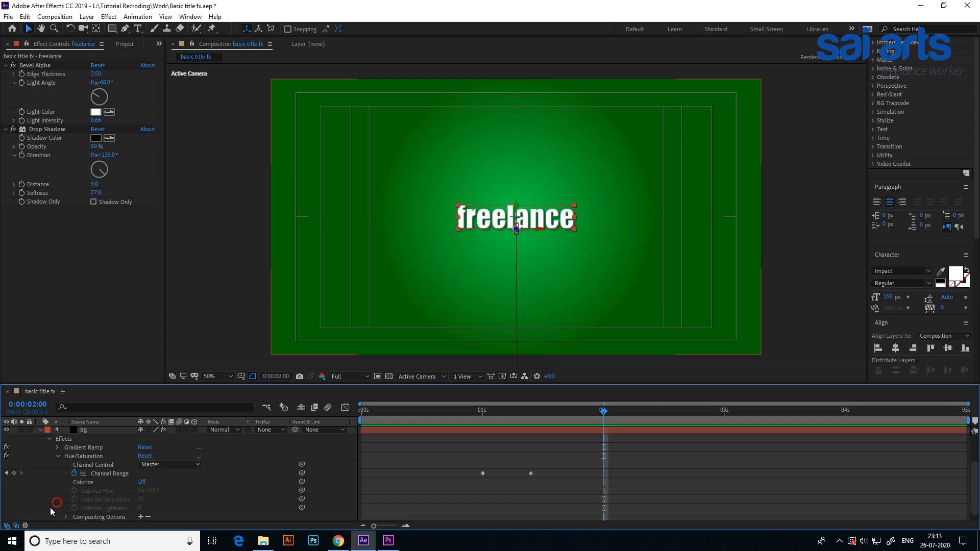
{"action": "left_click", "coordinate": [13, 473]}
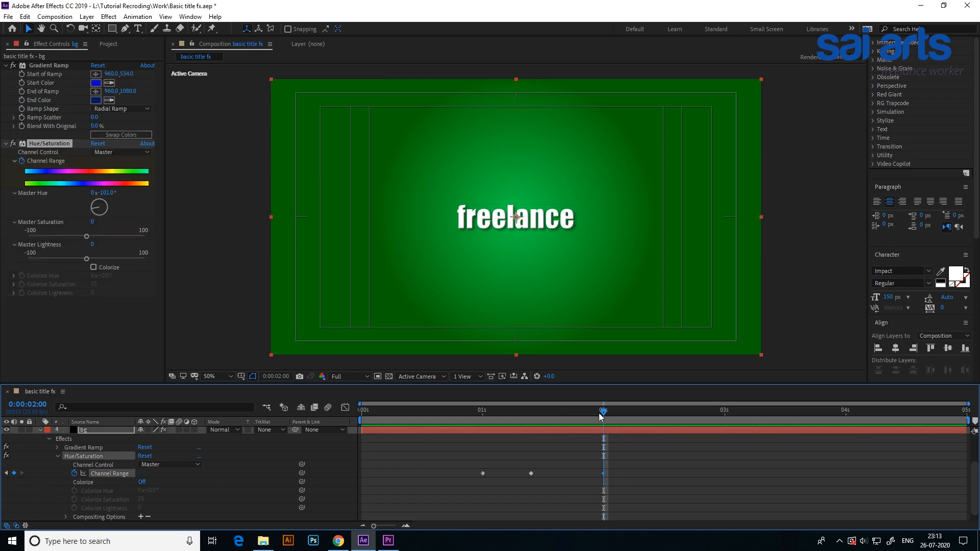
At 0:00:02:10, set bg's Master Hue to -167°, preview the hue change and collapse the bg layer.
{"action": "scroll", "coordinate": [582, 448], "scroll_direction": "up", "scroll_amount": 3}
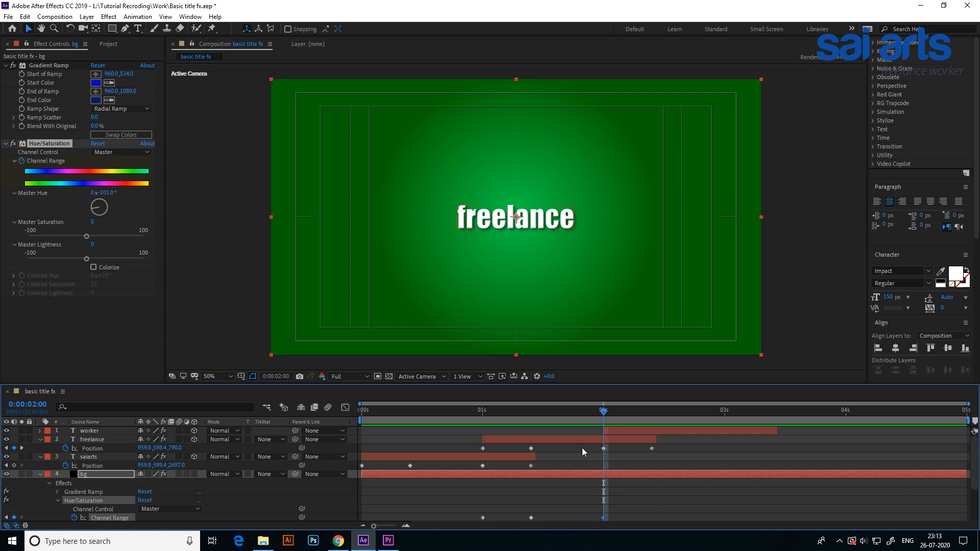
{"action": "left_click_drag", "start_coordinate": [607, 420], "coordinate": [652, 417]}
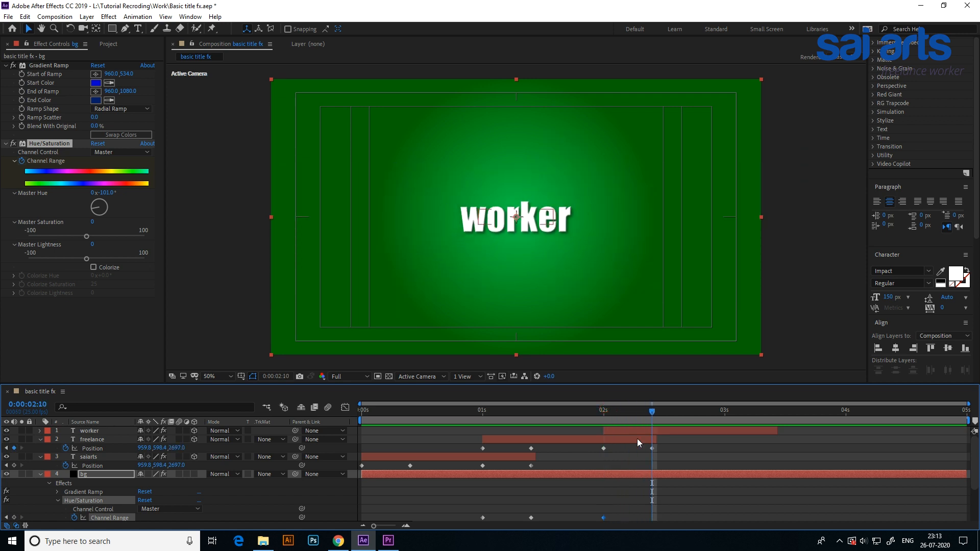
{"action": "left_click_drag", "start_coordinate": [108, 194], "coordinate": [88, 209]}
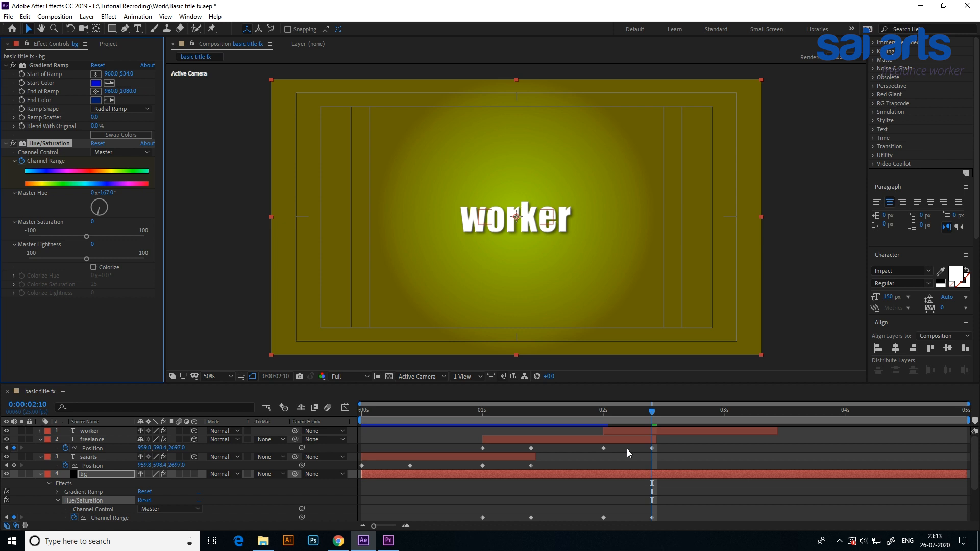
{"action": "left_click_drag", "start_coordinate": [658, 415], "coordinate": [370, 439]}
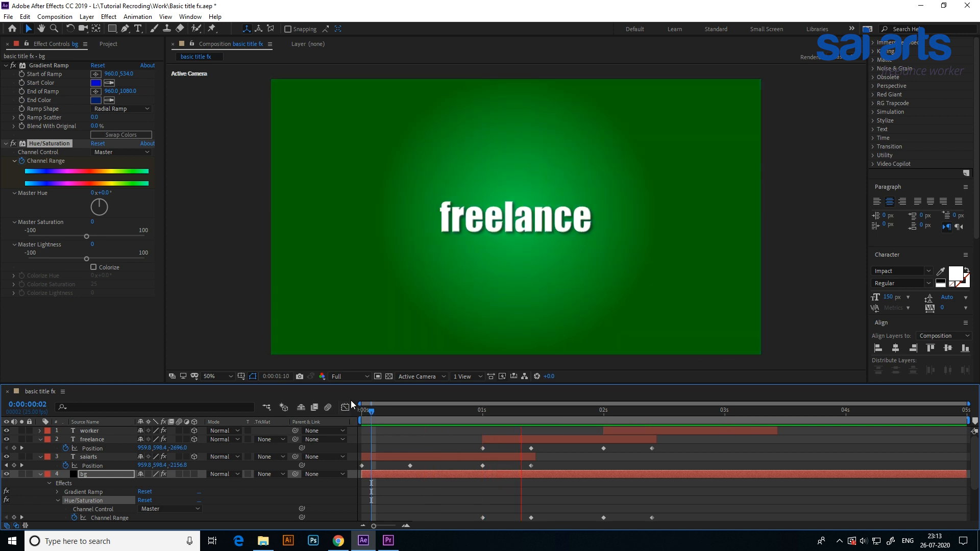
{"action": "key", "text": "space"}
{"action": "left_click", "coordinate": [39, 474]}
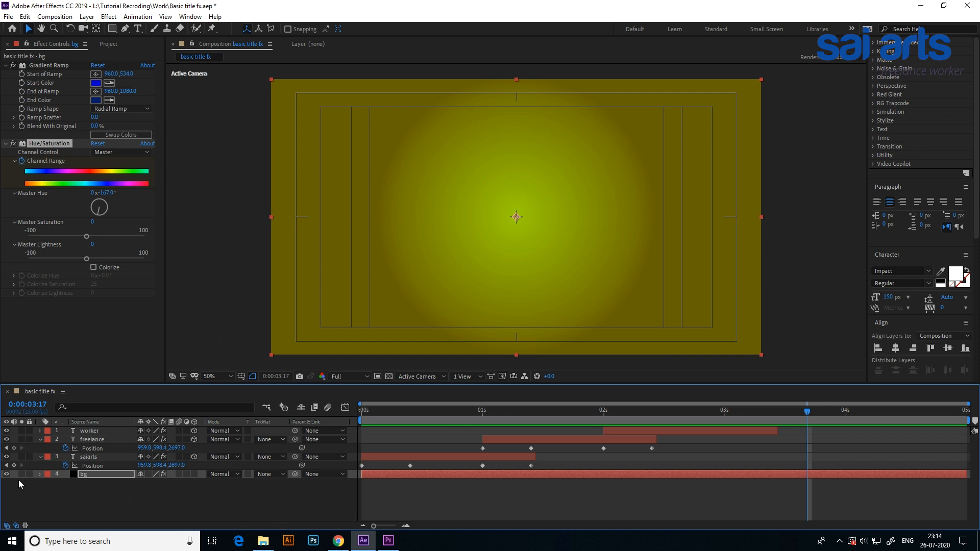
Move bg's Gradient Ramp end point beyond the frame's right edge, to about 2008, 538, and scrub through the animation.
{"action": "left_click", "coordinate": [92, 475]}
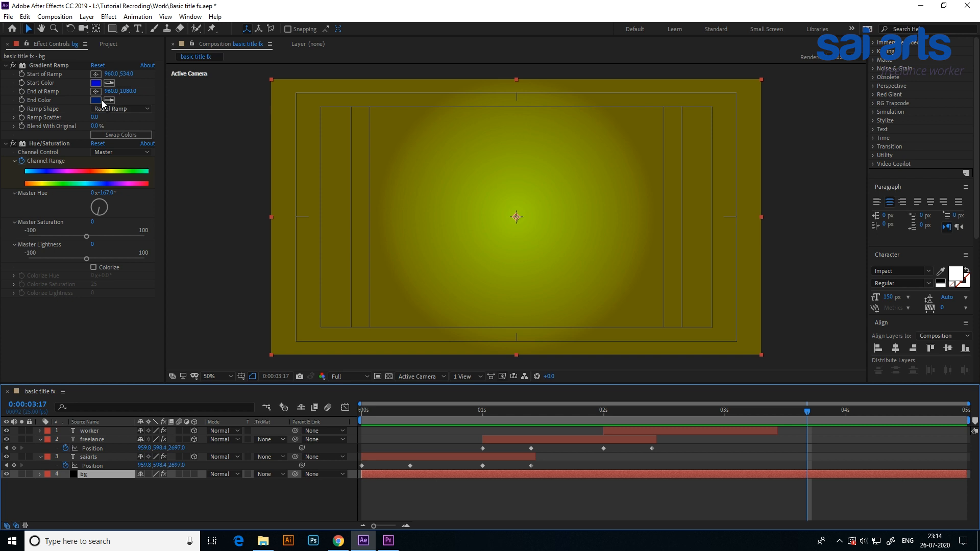
{"action": "left_click", "coordinate": [43, 66]}
{"action": "left_click_drag", "start_coordinate": [516, 354], "coordinate": [783, 237]}
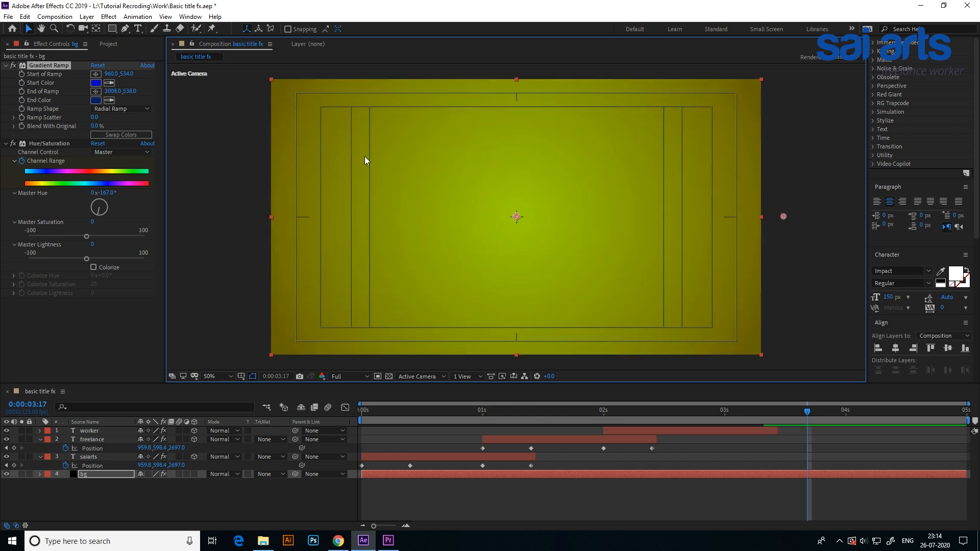
{"action": "left_click_drag", "start_coordinate": [371, 411], "coordinate": [697, 474]}
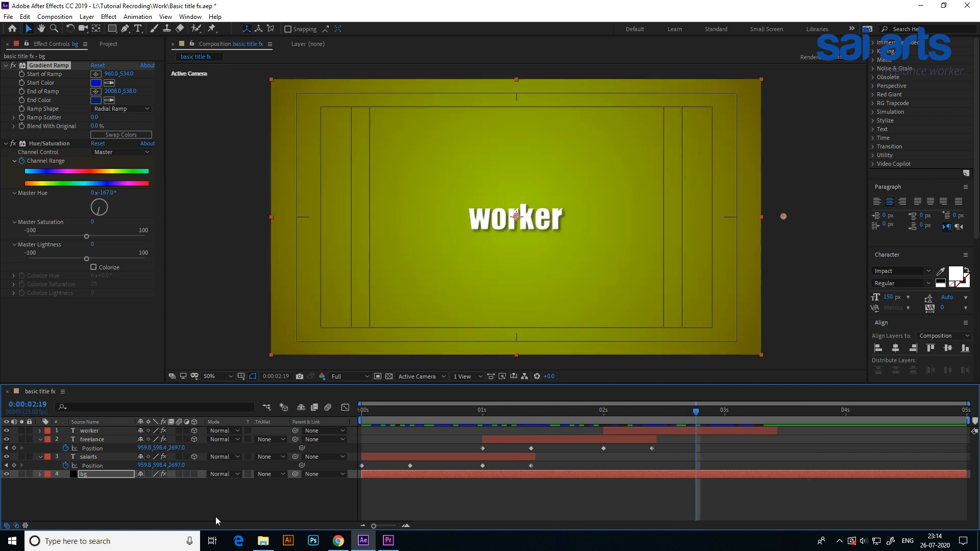
Create a black 1920 x 1080 solid named lens flare above bg.
{"action": "right_click", "coordinate": [74, 494]}
{"action": "mouse_move", "coordinate": [114, 385]}
{"action": "left_click", "coordinate": [247, 407]}
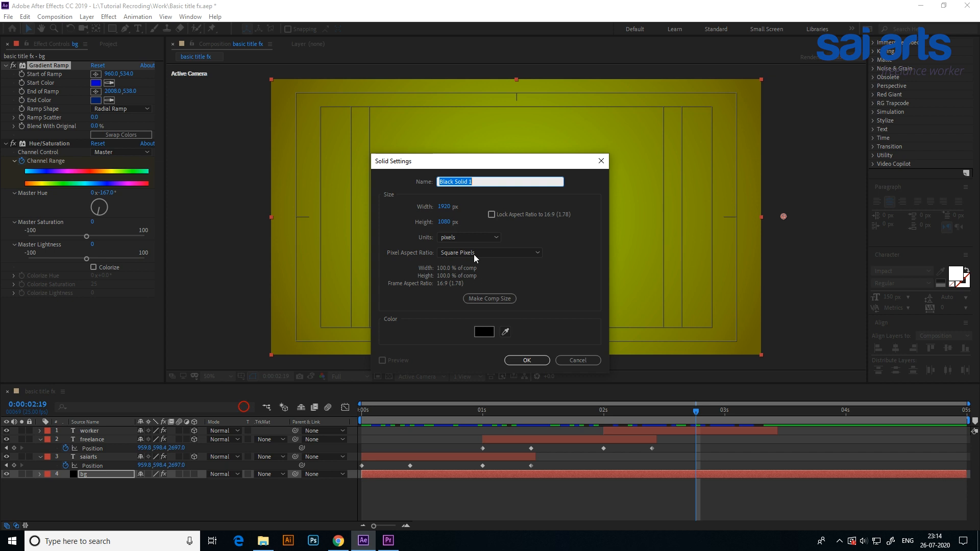
{"action": "key", "text": "BackSpace"}
{"action": "left_click", "coordinate": [528, 361]}
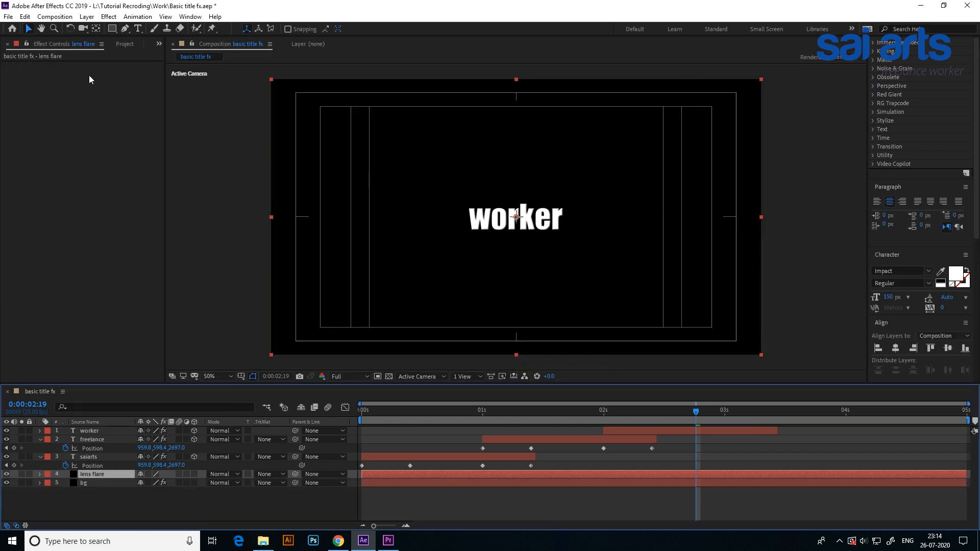
Apply the Lens Flare effect to the lens flare solid with the 105mm Prime lens type.
{"action": "left_click", "coordinate": [107, 17]}
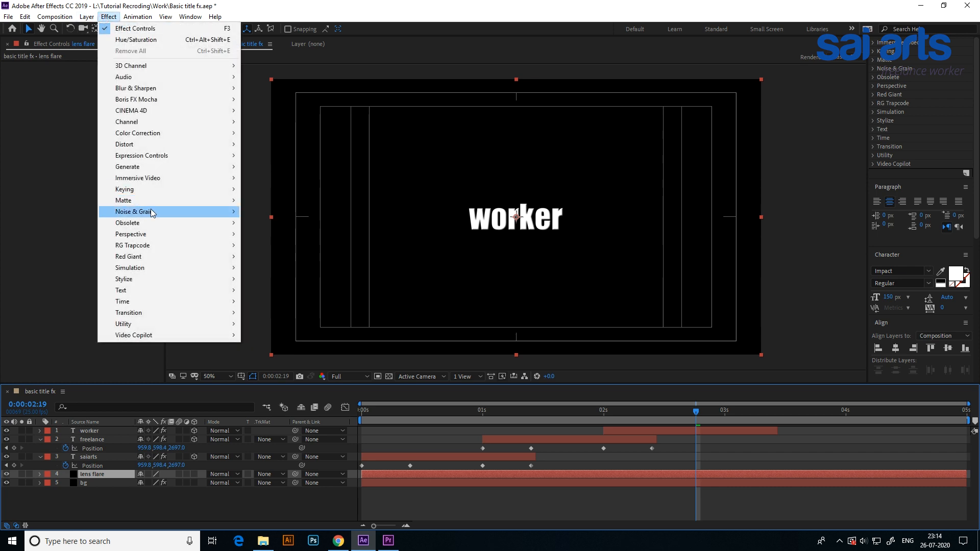
{"action": "mouse_move", "coordinate": [167, 168]}
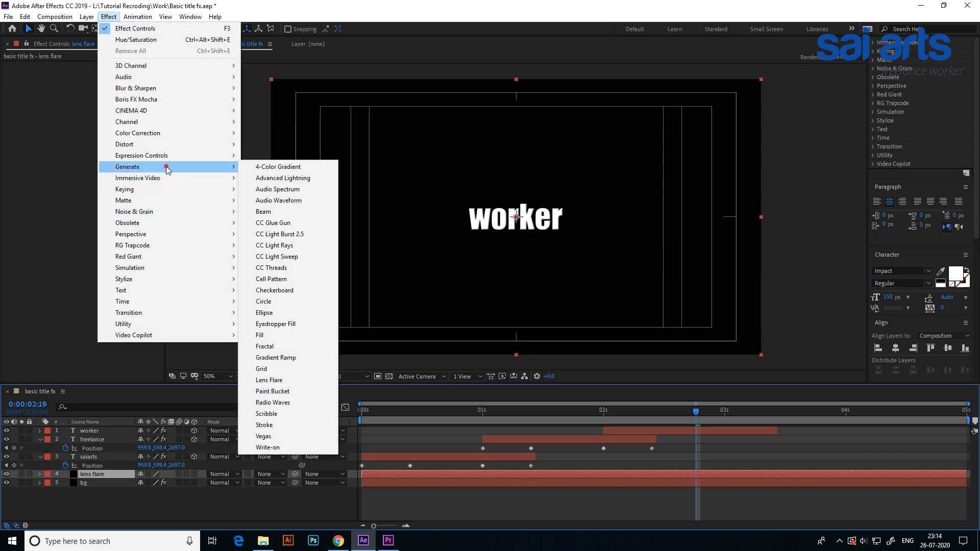
{"action": "left_click", "coordinate": [284, 381]}
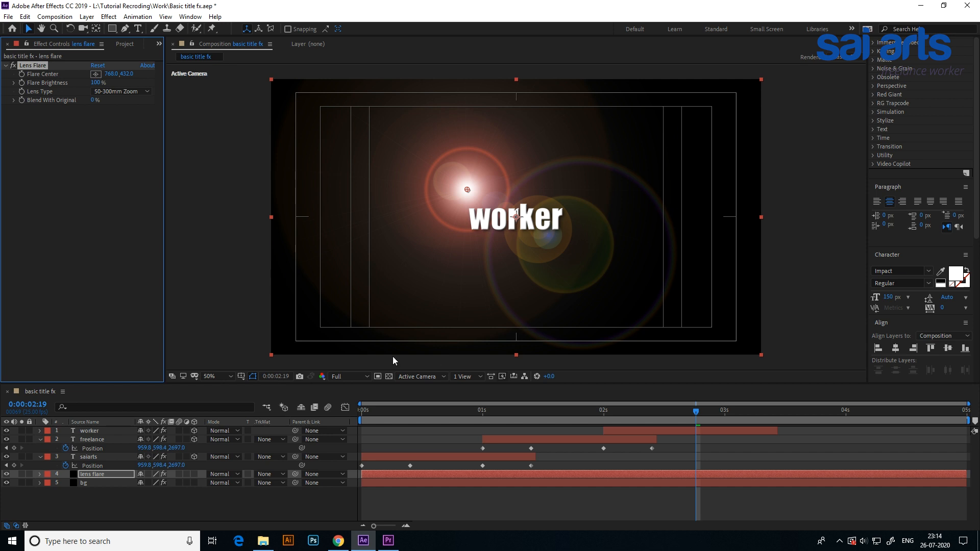
{"action": "left_click", "coordinate": [109, 94]}
{"action": "left_click", "coordinate": [115, 127]}
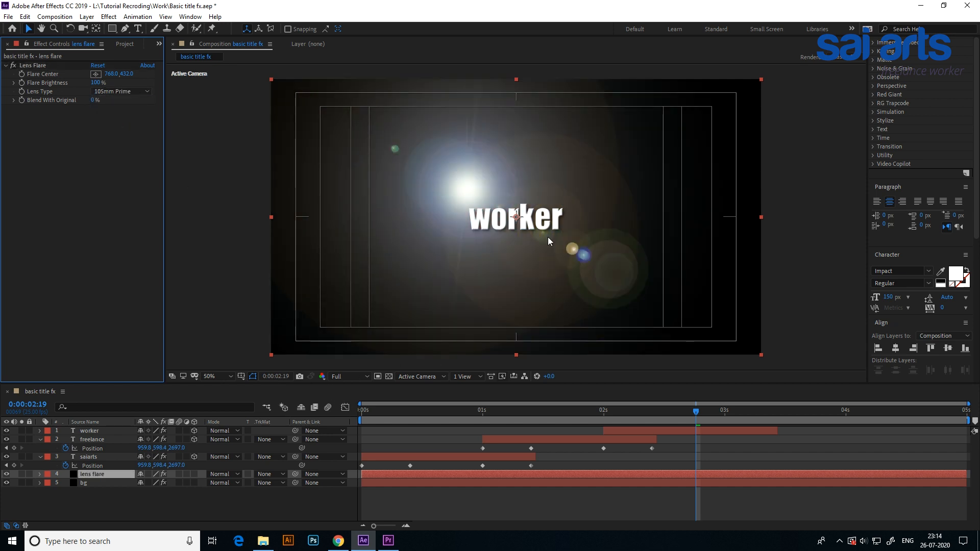
At 0:00:00:10, place the flare center beyond the frame's left edge at about -82, 624 and keyframe Flare Center.
{"action": "left_click", "coordinate": [69, 66]}
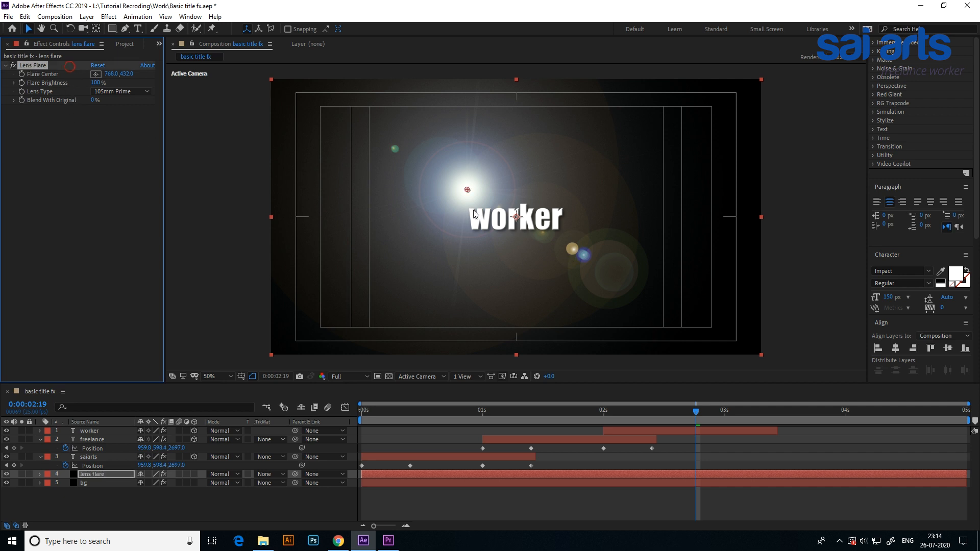
{"action": "left_click_drag", "start_coordinate": [467, 190], "coordinate": [515, 217]}
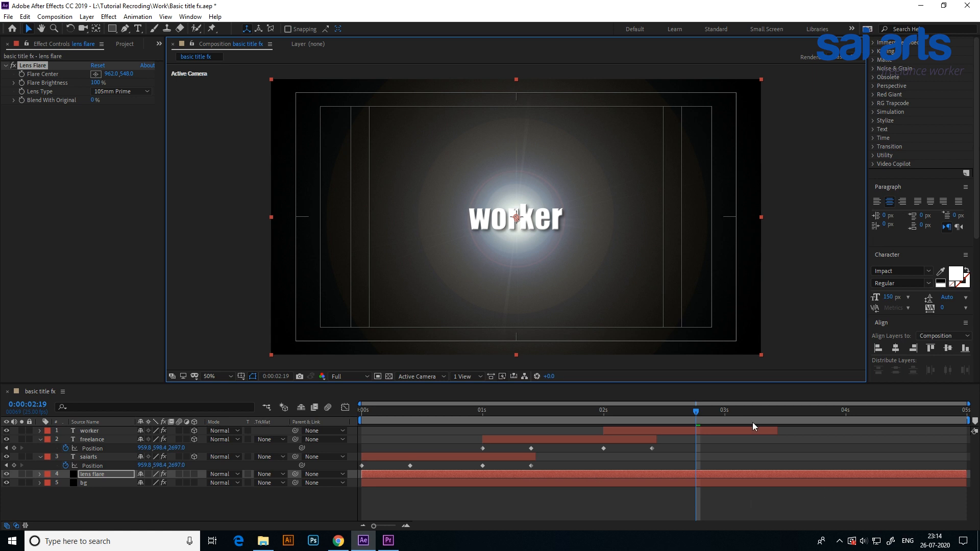
{"action": "left_click_drag", "start_coordinate": [363, 411], "coordinate": [409, 439]}
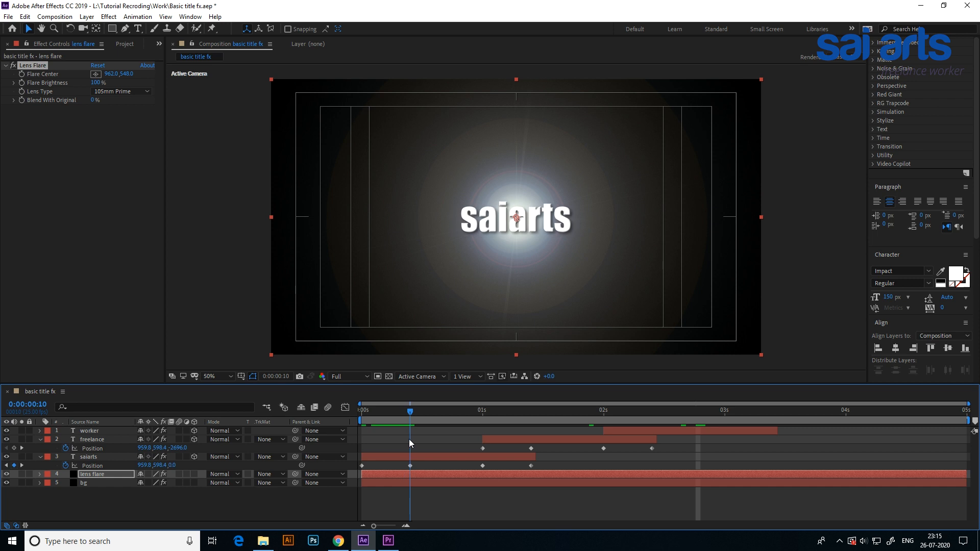
{"action": "left_click", "coordinate": [410, 465]}
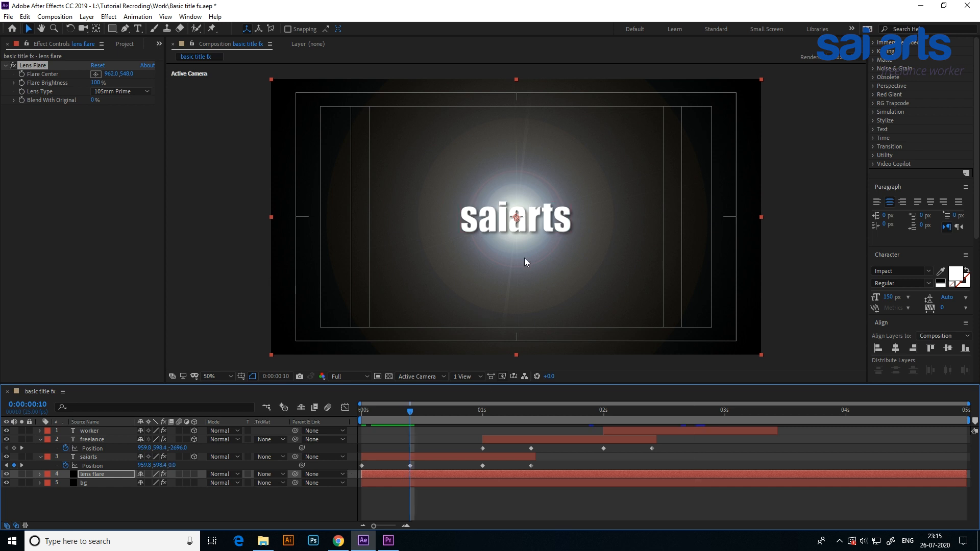
{"action": "left_click_drag", "start_coordinate": [519, 224], "coordinate": [252, 239]}
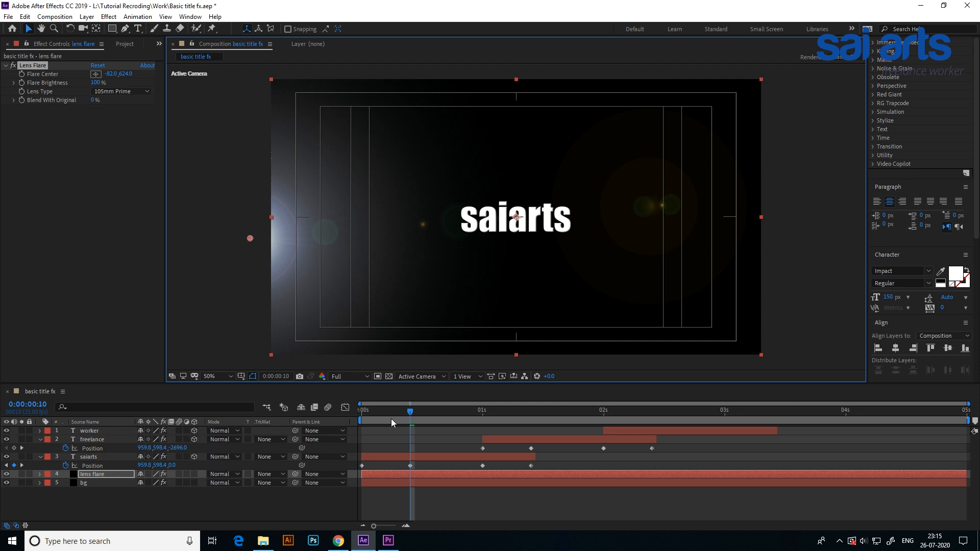
{"action": "left_click", "coordinate": [21, 74]}
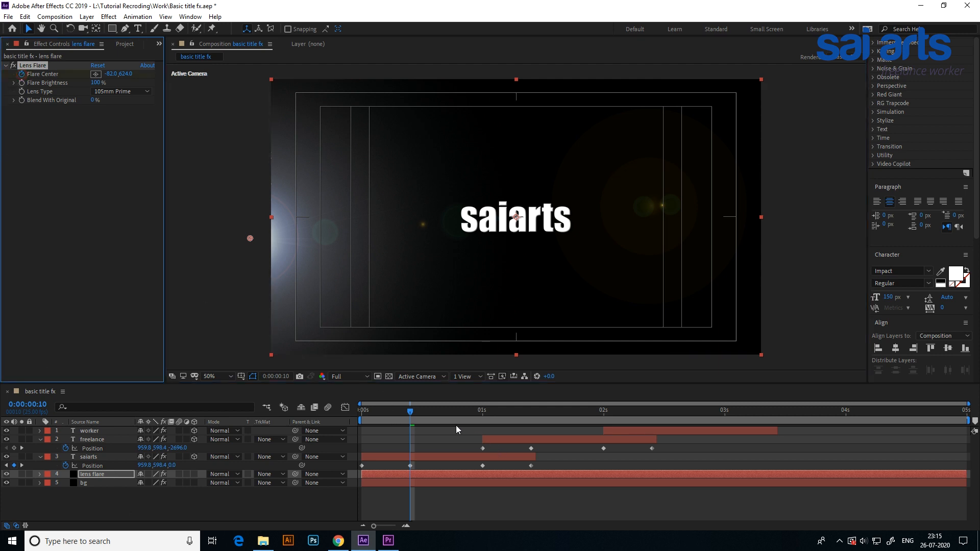
At 0:00:01:00, move the flare center beyond the frame's right edge to about 2002, 634 and check its sweep.
{"action": "left_click_drag", "start_coordinate": [413, 411], "coordinate": [483, 412]}
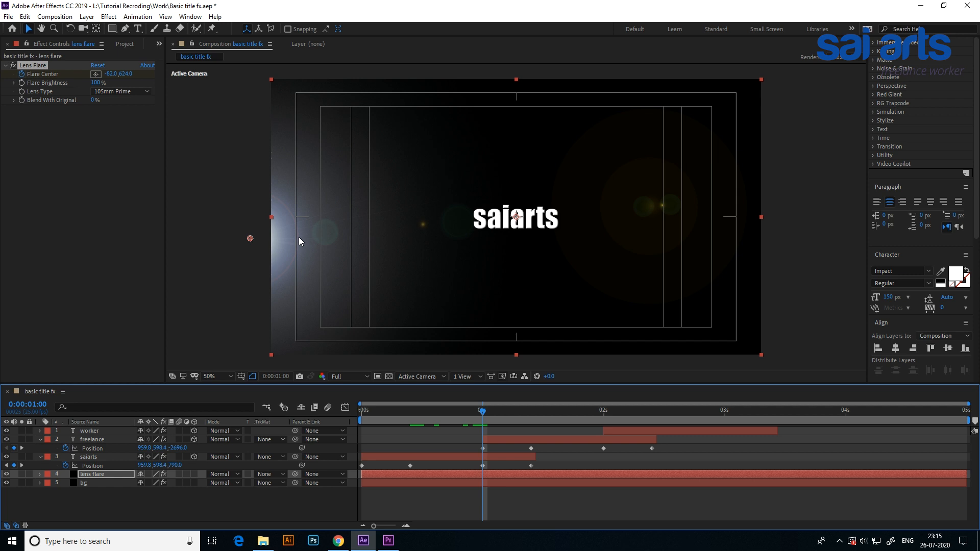
{"action": "left_click_drag", "start_coordinate": [250, 239], "coordinate": [784, 244]}
{"action": "left_click_drag", "start_coordinate": [480, 412], "coordinate": [454, 426]}
Reveal the lens flare layer's Opacity and set the layer's blending mode to Add.
{"action": "key", "text": "t"}
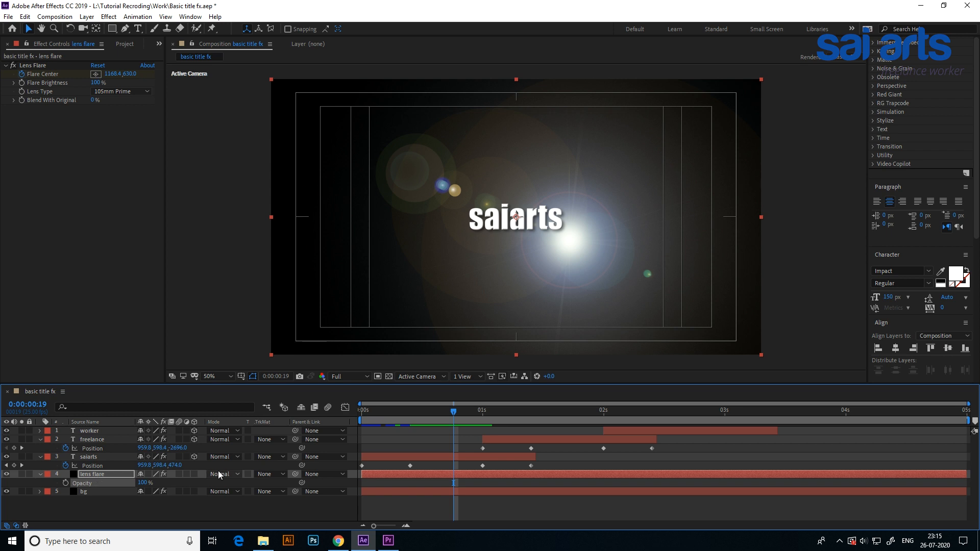
{"action": "left_click", "coordinate": [238, 474]}
{"action": "left_click", "coordinate": [248, 130]}
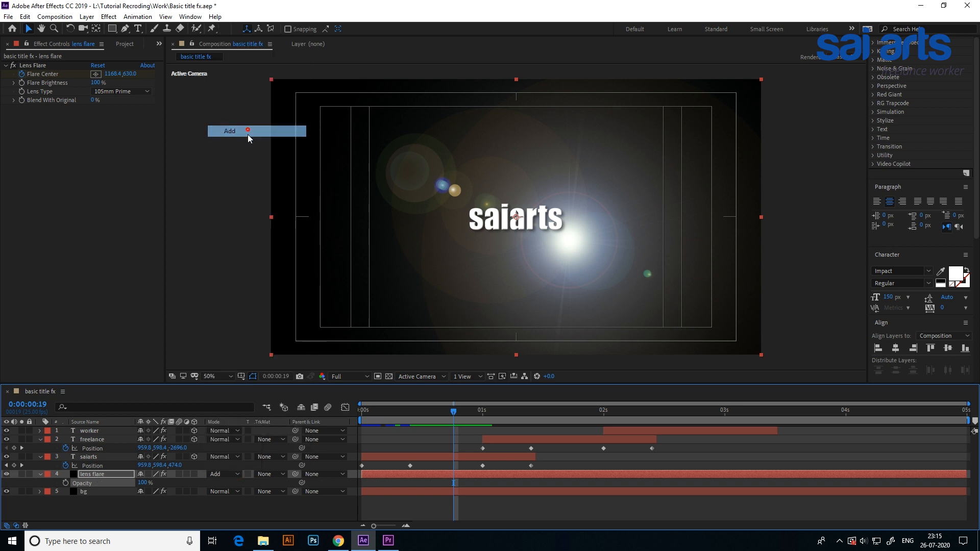
{"action": "left_click_drag", "start_coordinate": [467, 415], "coordinate": [363, 418]}
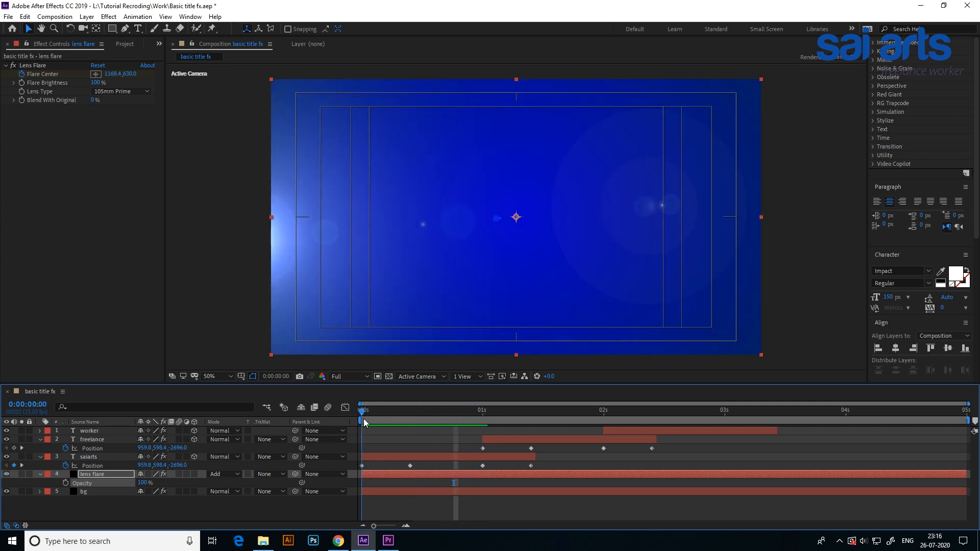
Keyframe the lens flare layer's opacity at 0% on 0:00:00:07 and 100% on 0:00:00:10.
{"action": "left_click_drag", "start_coordinate": [353, 413], "coordinate": [391, 418]}
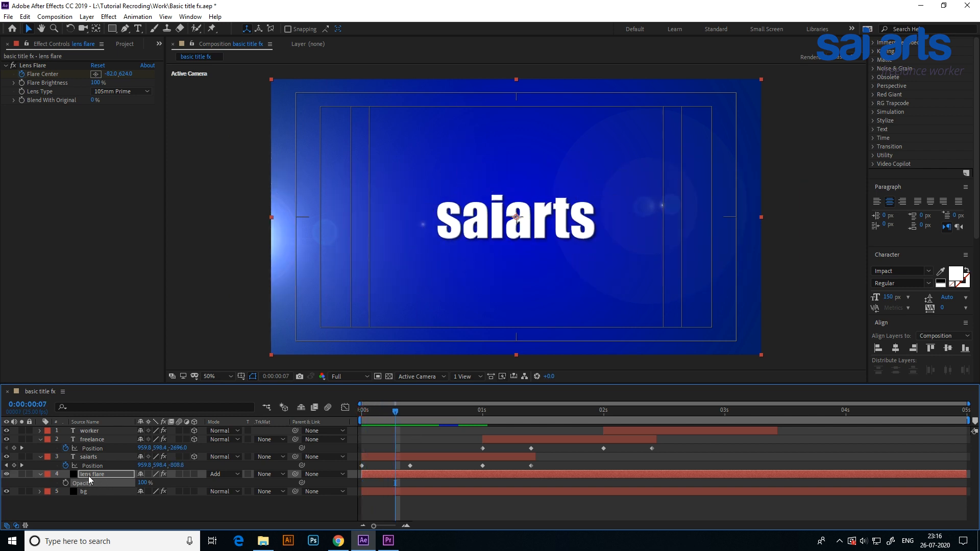
{"action": "left_click", "coordinate": [65, 482]}
{"action": "left_click_drag", "start_coordinate": [403, 418], "coordinate": [409, 416]}
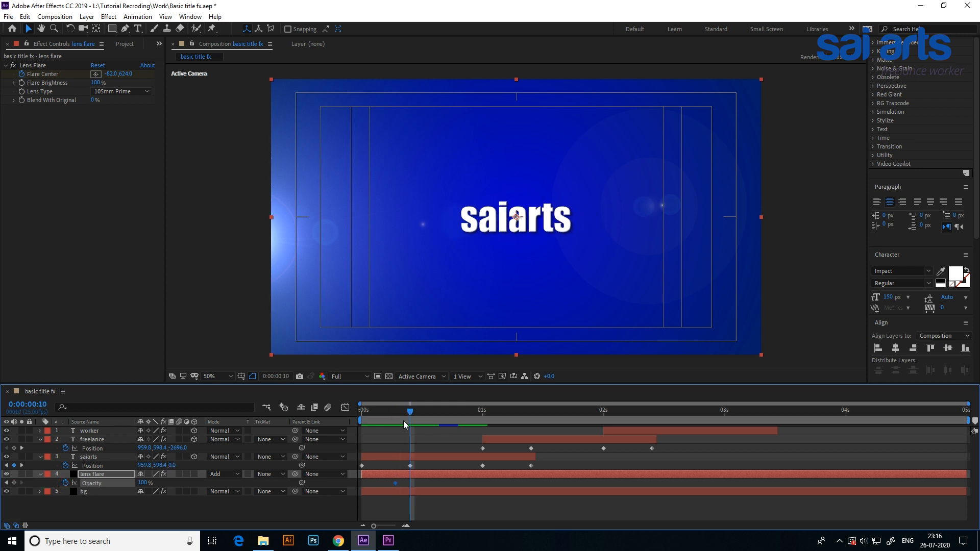
{"action": "left_click", "coordinate": [14, 483]}
{"action": "left_click_drag", "start_coordinate": [408, 411], "coordinate": [396, 421]}
{"action": "left_click", "coordinate": [142, 483]}
{"action": "type", "text": "0"}
{"action": "key", "text": "Return"}
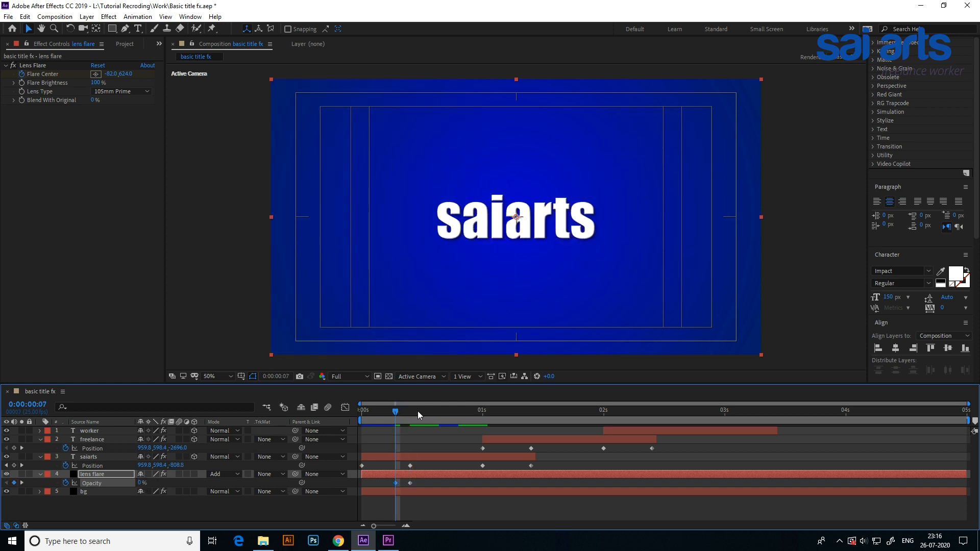
Keyframe the lens flare layer's opacity at 100% on 0:00:01:00 and 0% on 0:00:01:03.
{"action": "left_click_drag", "start_coordinate": [395, 415], "coordinate": [483, 419]}
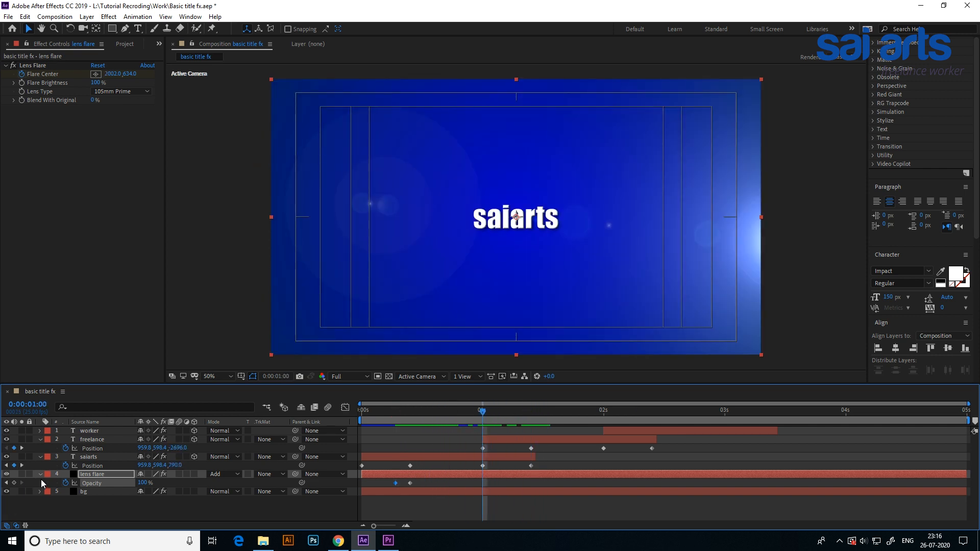
{"action": "left_click", "coordinate": [15, 482]}
{"action": "left_click_drag", "start_coordinate": [488, 411], "coordinate": [496, 412]}
{"action": "left_click", "coordinate": [142, 483]}
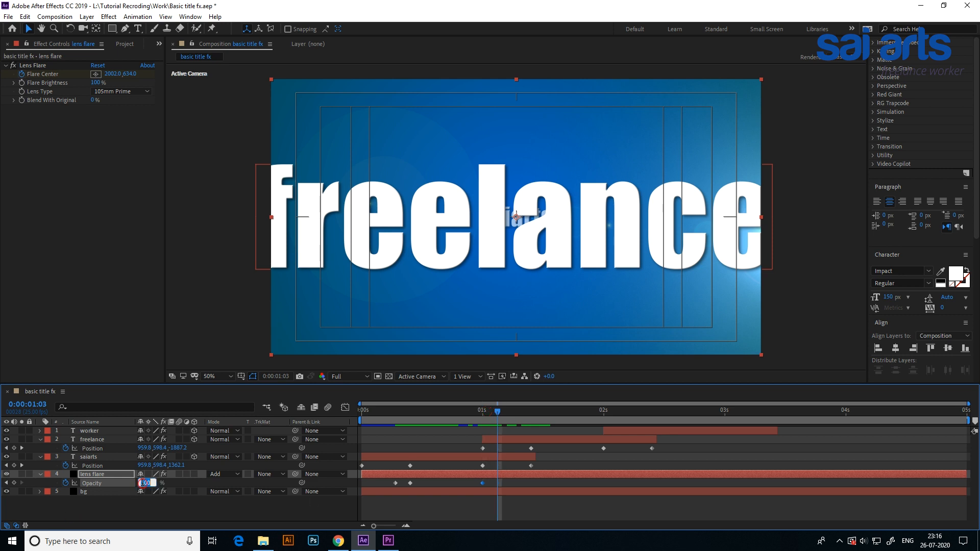
{"action": "type", "text": "0"}
{"action": "key", "text": "Return"}
Preview the flare from the start and trim the lens flare layer to end at about 0:00:01:03.
{"action": "left_click_drag", "start_coordinate": [458, 411], "coordinate": [297, 421]}
{"action": "key", "text": "space"}
{"action": "key", "text": "space"}
{"action": "left_click_drag", "start_coordinate": [421, 422], "coordinate": [497, 418]}
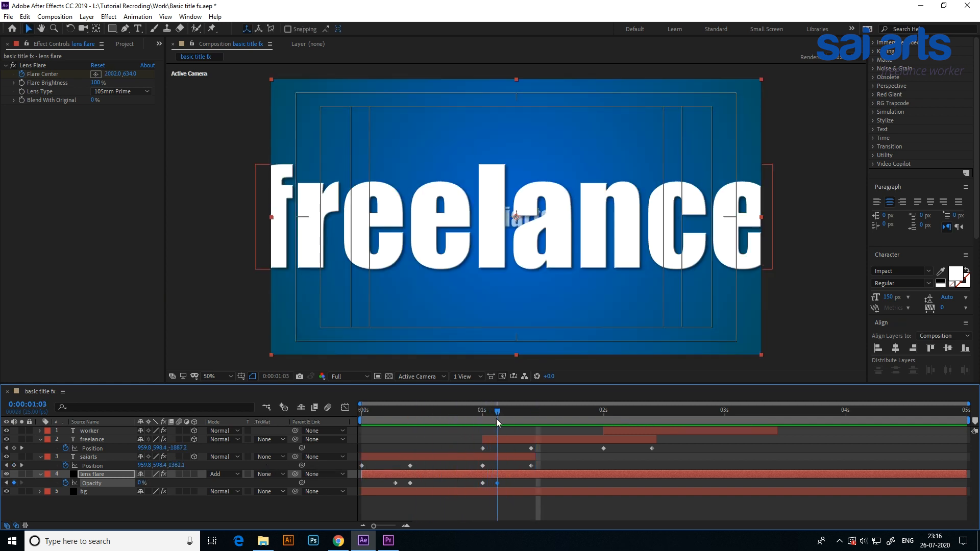
{"action": "left_click_drag", "start_coordinate": [966, 474], "coordinate": [502, 484]}
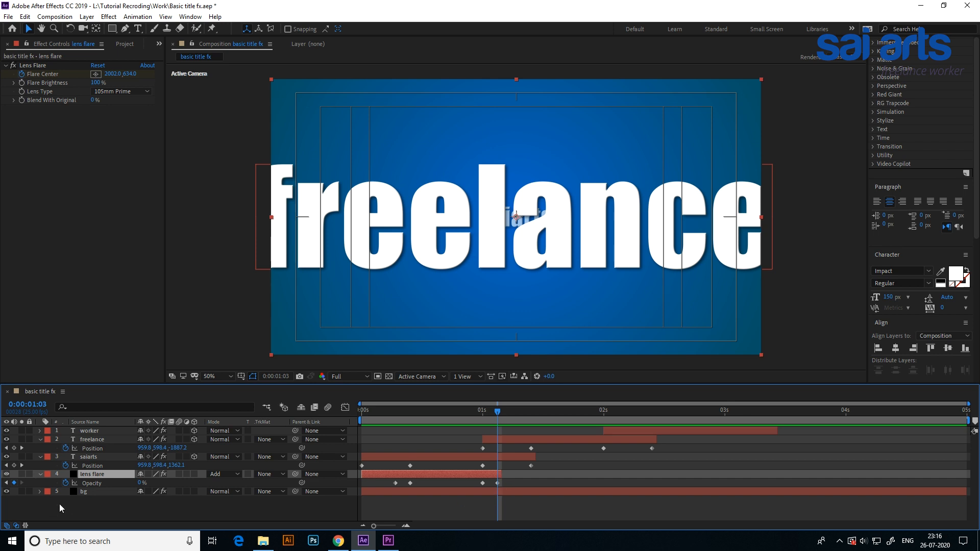
Duplicate the trimmed lens flare layer twice, starting one copy at 0:00:01:00 and the other at 0:00:02:00.
{"action": "key", "text": "ctrl+d"}
{"action": "left_click_drag", "start_coordinate": [422, 475], "coordinate": [544, 483]}
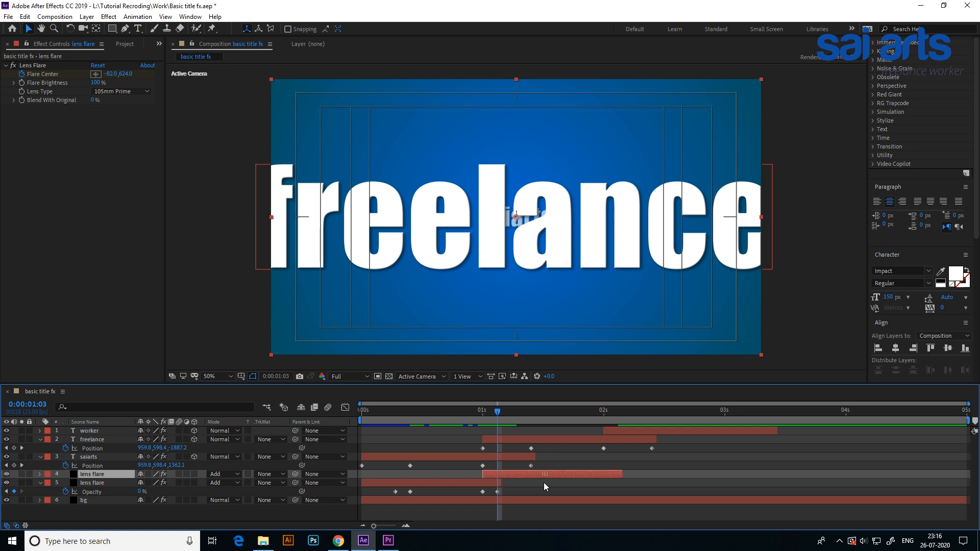
{"action": "left_click_drag", "start_coordinate": [498, 411], "coordinate": [608, 426]}
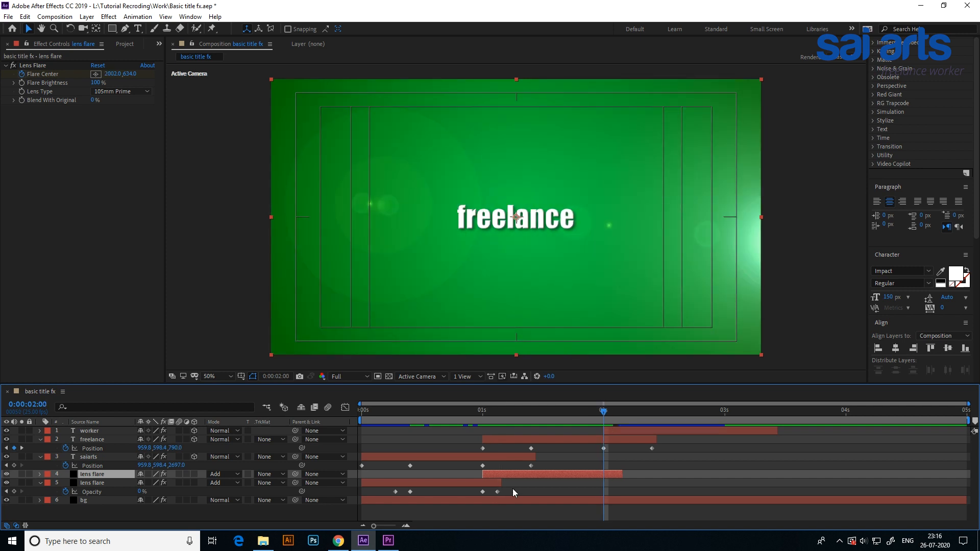
{"action": "key", "text": "ctrl+d"}
{"action": "left_click_drag", "start_coordinate": [501, 472], "coordinate": [623, 476]}
Preview the title animation with all three lens flares from the start.
{"action": "left_click_drag", "start_coordinate": [610, 415], "coordinate": [318, 441]}
{"action": "key", "text": "space"}
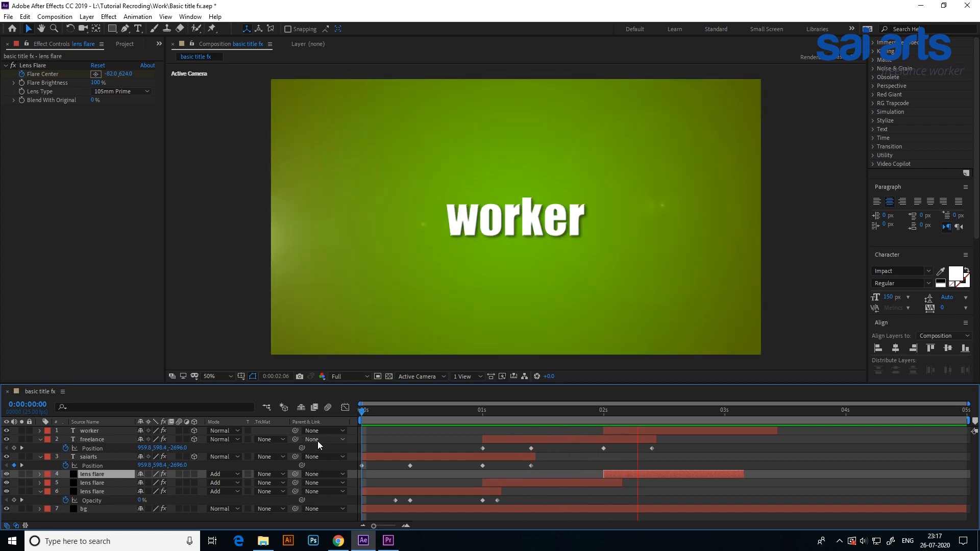
{"action": "key", "text": "space"}
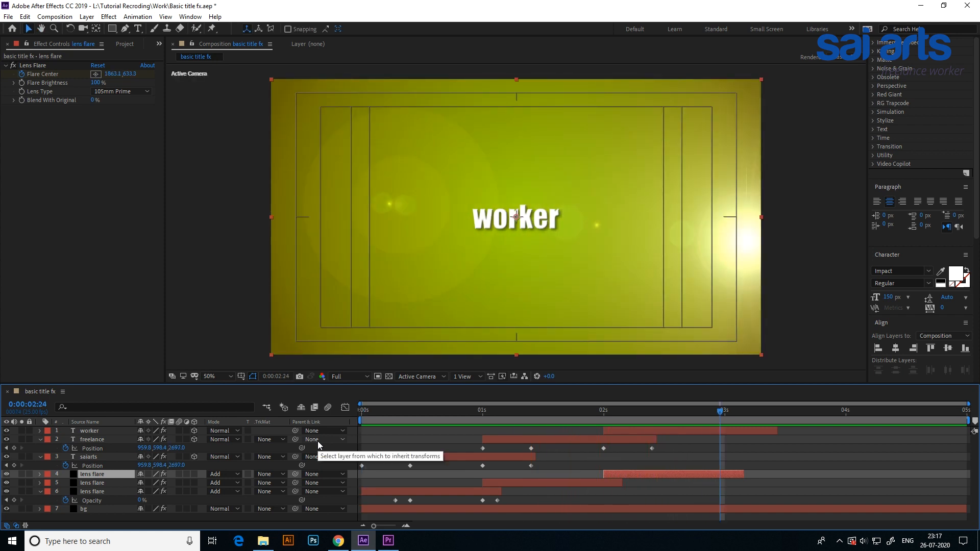